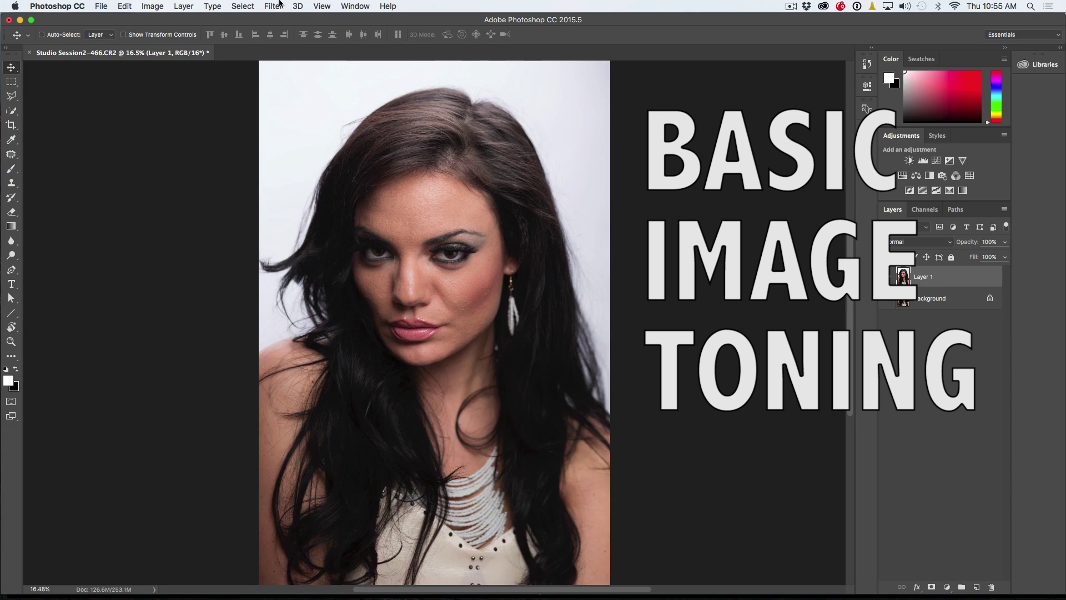
Apply the Camera Raw Filter to the portrait with Exposure +0.80 and Highlights -30.
{"action": "left_click", "coordinate": [271, 5]}
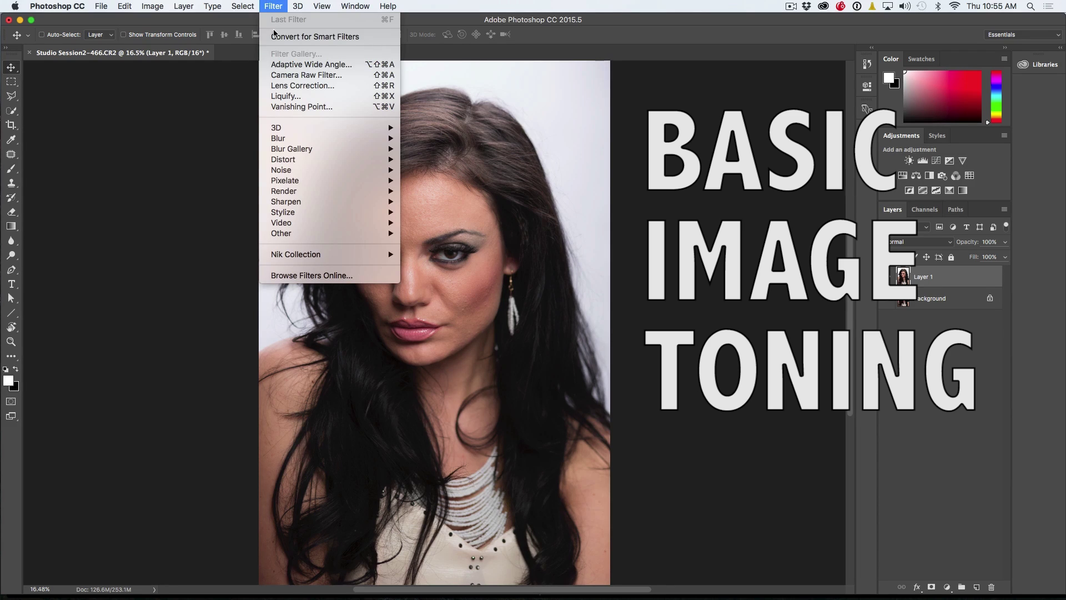
{"action": "left_click", "coordinate": [284, 75]}
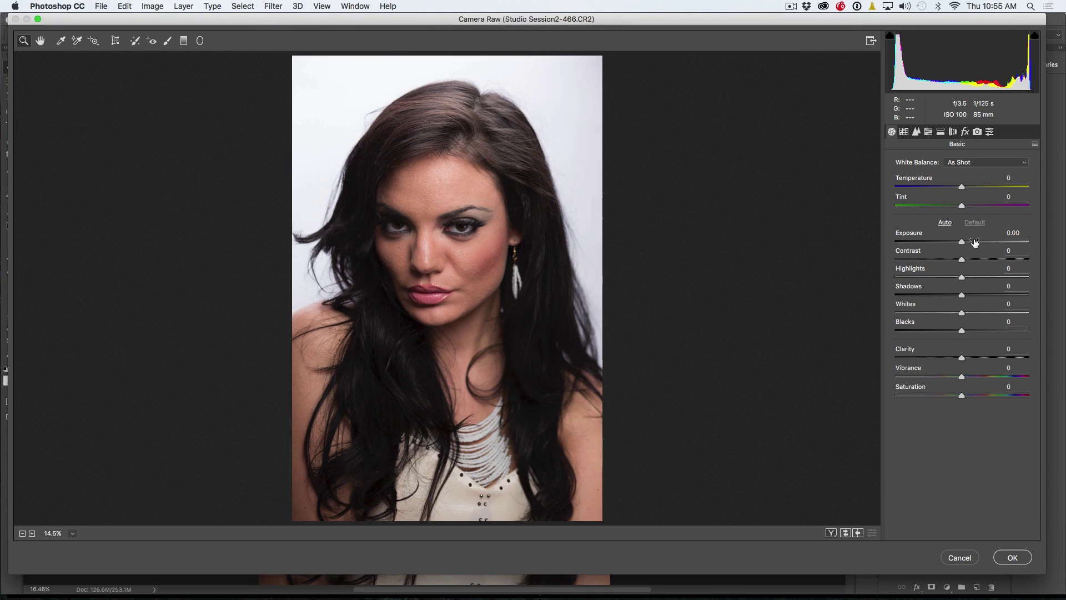
{"action": "left_click_drag", "start_coordinate": [962, 241], "coordinate": [972, 239]}
{"action": "left_click_drag", "start_coordinate": [962, 277], "coordinate": [942, 274]}
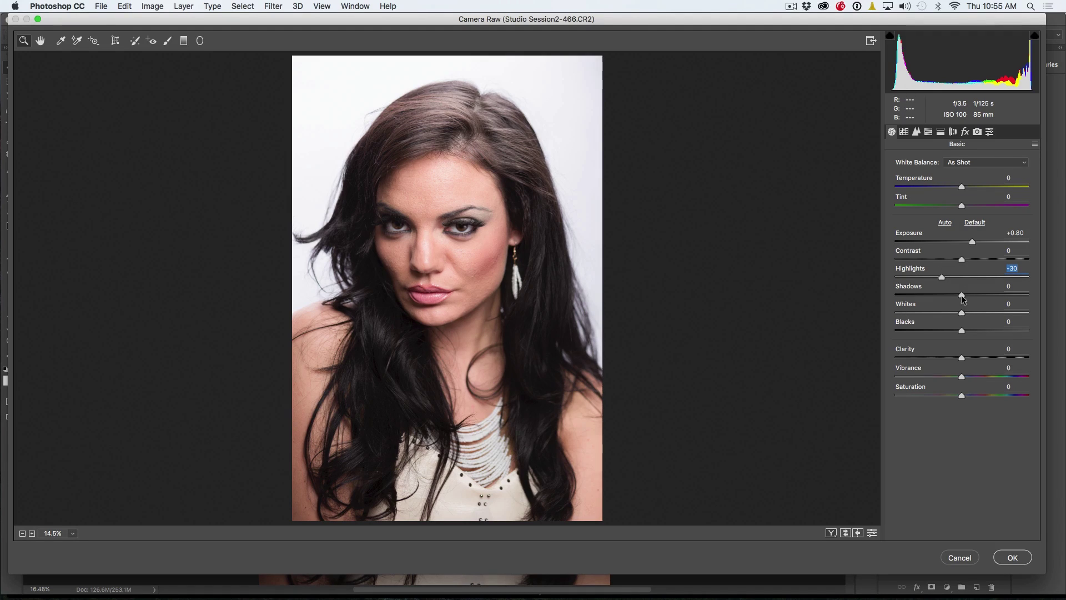
Tune the Basic sliders: Exposure +0.40, Contrast +4, Shadows +33, Whites +6, Blacks -7.
{"action": "mouse_move", "coordinate": [962, 294]}
{"action": "left_mouse_down"}
{"action": "mouse_move", "coordinate": [950, 294]}
{"action": "mouse_move", "coordinate": [972, 294]}
{"action": "mouse_move", "coordinate": [944, 312]}
{"action": "mouse_move", "coordinate": [961, 312]}
{"action": "left_mouse_up"}
{"action": "left_click_drag", "start_coordinate": [973, 241], "coordinate": [966, 241]}
{"action": "left_click_drag", "start_coordinate": [961, 331], "coordinate": [967, 310]}
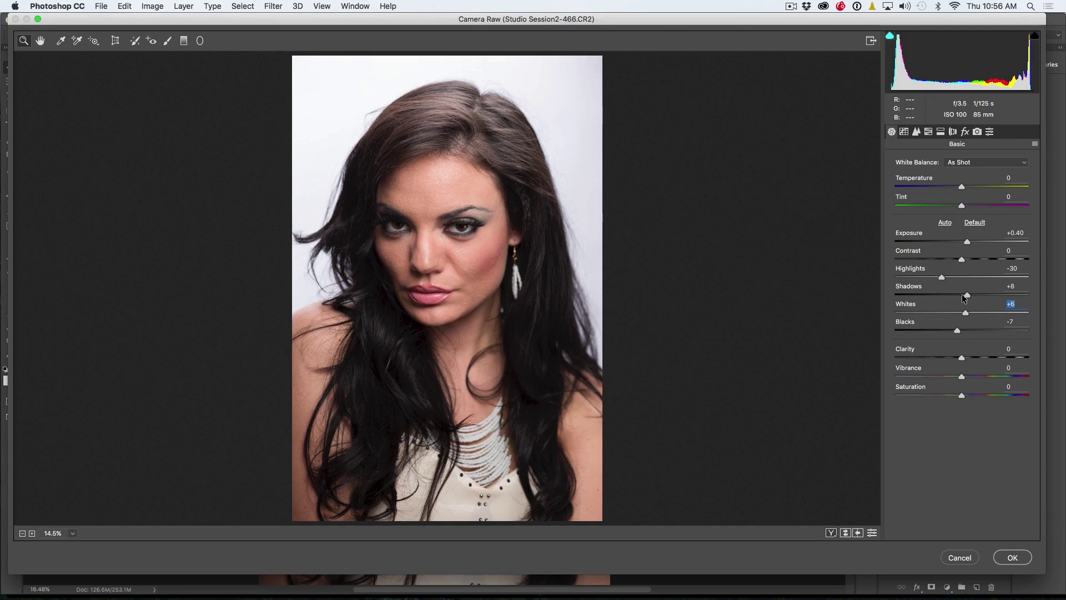
{"action": "left_click_drag", "start_coordinate": [972, 295], "coordinate": [1008, 294]}
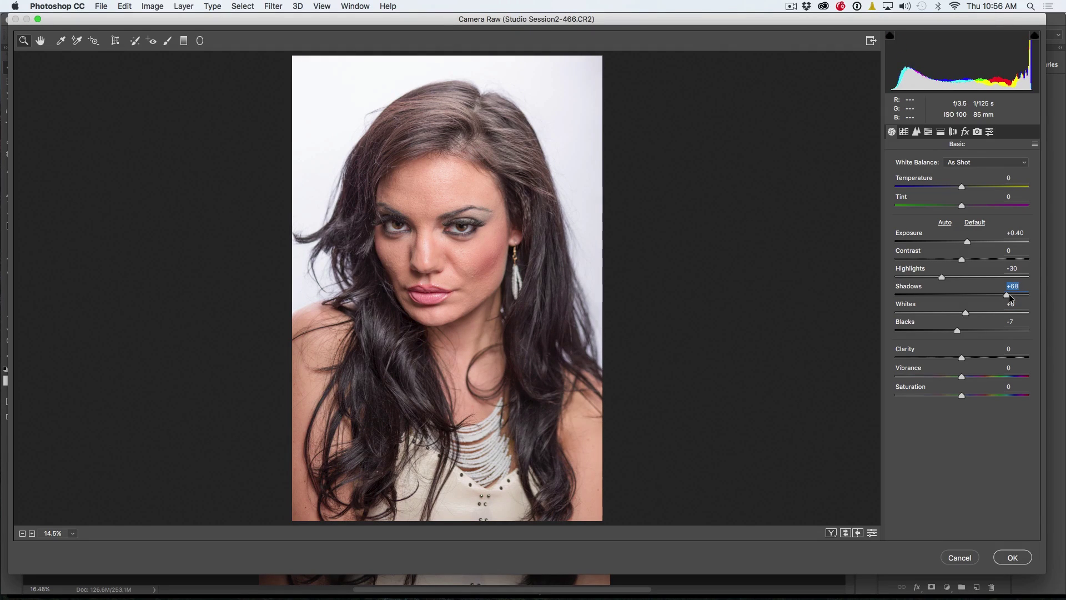
{"action": "left_click_drag", "start_coordinate": [1008, 295], "coordinate": [986, 291]}
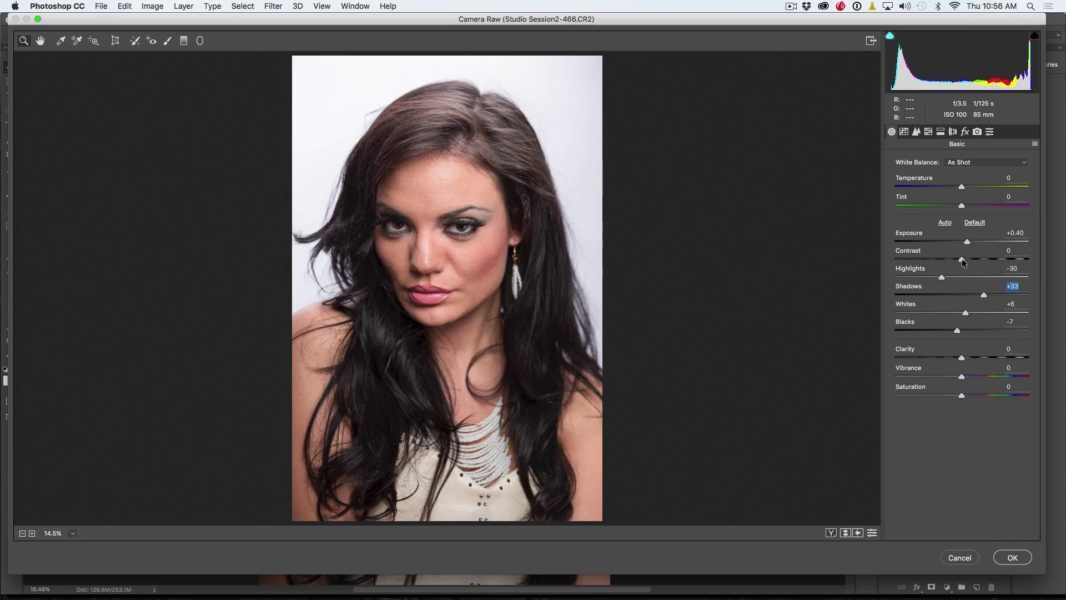
{"action": "mouse_move", "coordinate": [962, 258]}
{"action": "left_mouse_down"}
{"action": "mouse_move", "coordinate": [981, 258]}
{"action": "mouse_move", "coordinate": [936, 261]}
{"action": "mouse_move", "coordinate": [963, 259]}
{"action": "left_mouse_up"}
Sample the white earring as neutral for a Custom white balance with Tint -8.
{"action": "left_click", "coordinate": [976, 164]}
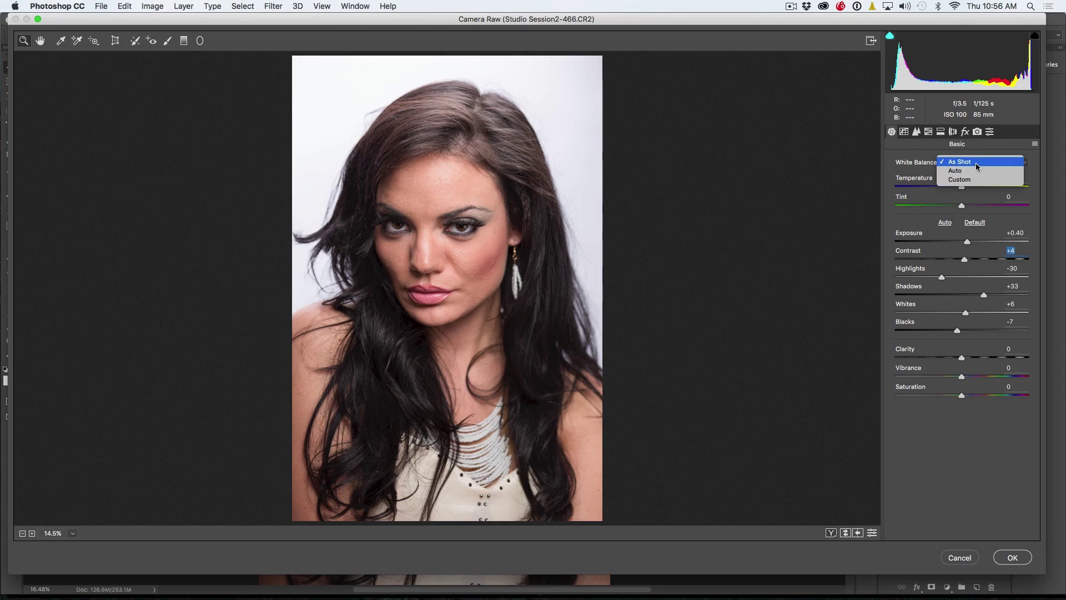
{"action": "left_click", "coordinate": [976, 162]}
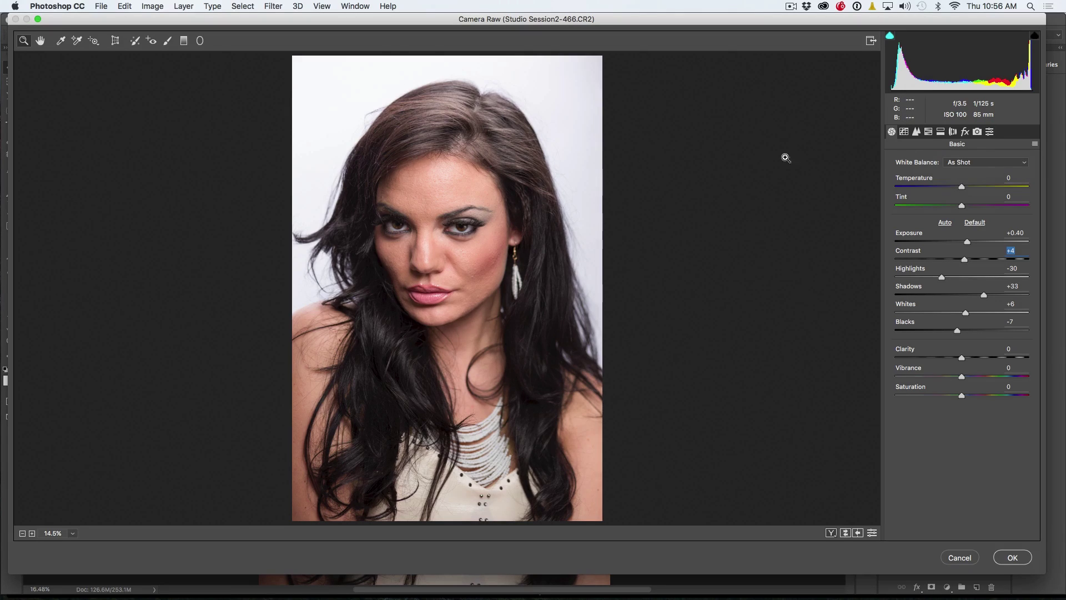
{"action": "left_click", "coordinate": [61, 40]}
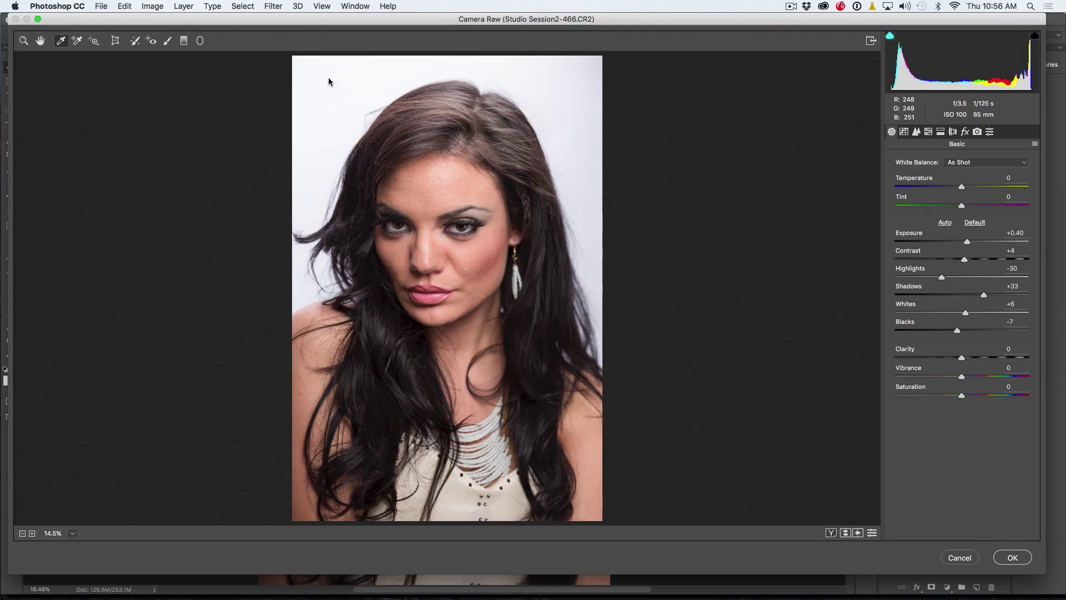
{"action": "left_click", "coordinate": [520, 267]}
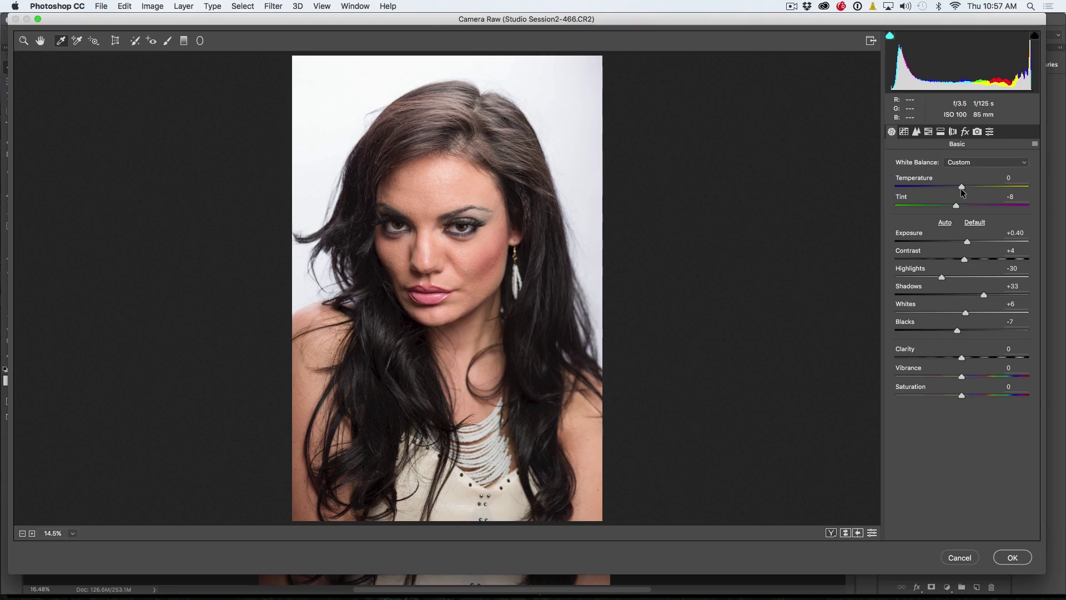
Warm Temperature to +3, preview before/after, and apply the Camera Raw adjustments.
{"action": "left_click_drag", "start_coordinate": [962, 188], "coordinate": [965, 189]}
{"action": "key", "text": "p"}
{"action": "key", "text": "p"}
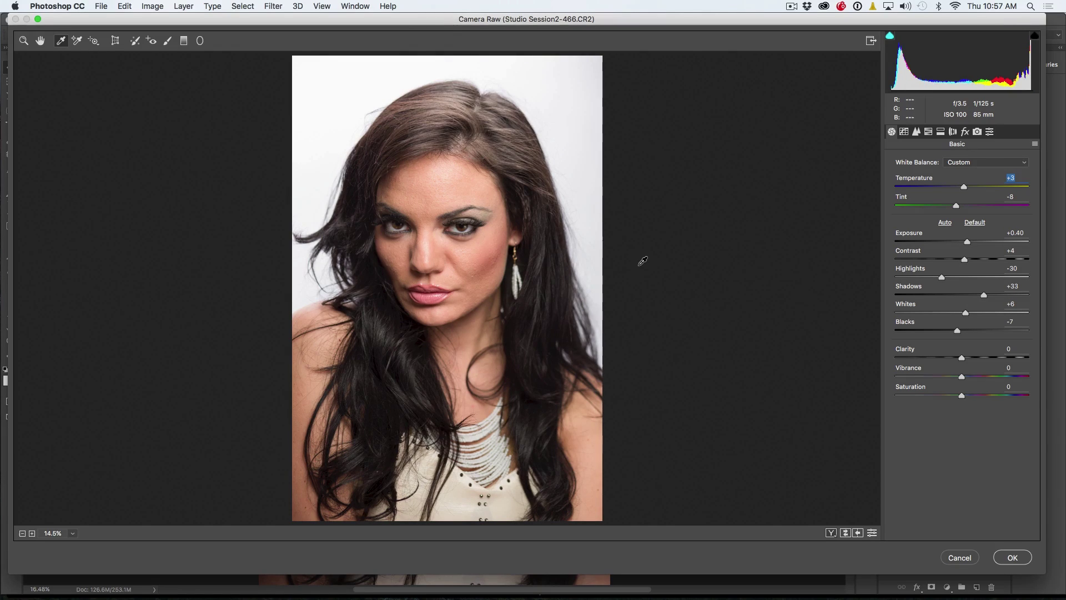
{"action": "left_click", "coordinate": [1012, 558]}
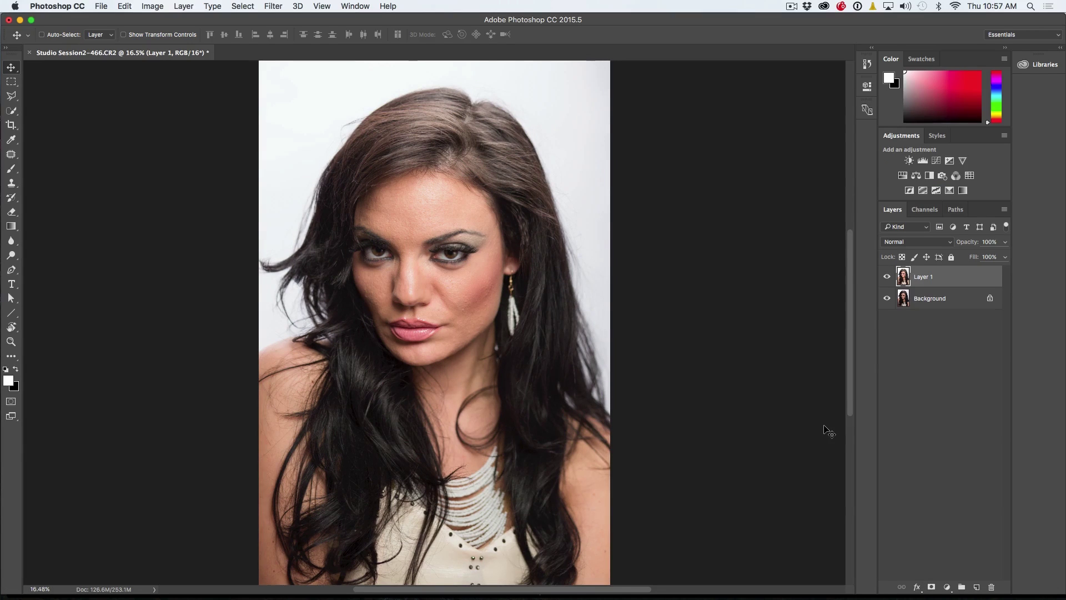
Toggle Layer 1's visibility to compare with the original, then select the Clone Stamp Tool.
{"action": "left_click", "coordinate": [887, 276]}
{"action": "left_click", "coordinate": [887, 277]}
{"action": "left_click", "coordinate": [9, 184]}
{"action": "right_click", "coordinate": [9, 184]}
{"action": "left_click", "coordinate": [67, 182]}
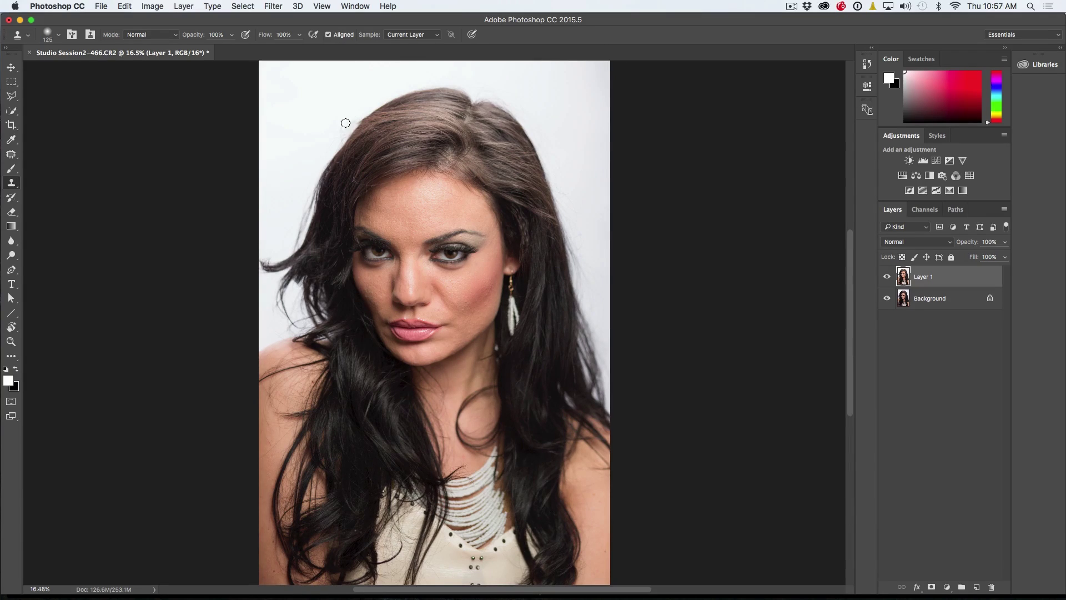
Clone clean backdrop over the flyaway hairs along the top and left hair edge.
{"action": "left_click_drag", "start_coordinate": [341, 129], "coordinate": [343, 136]}
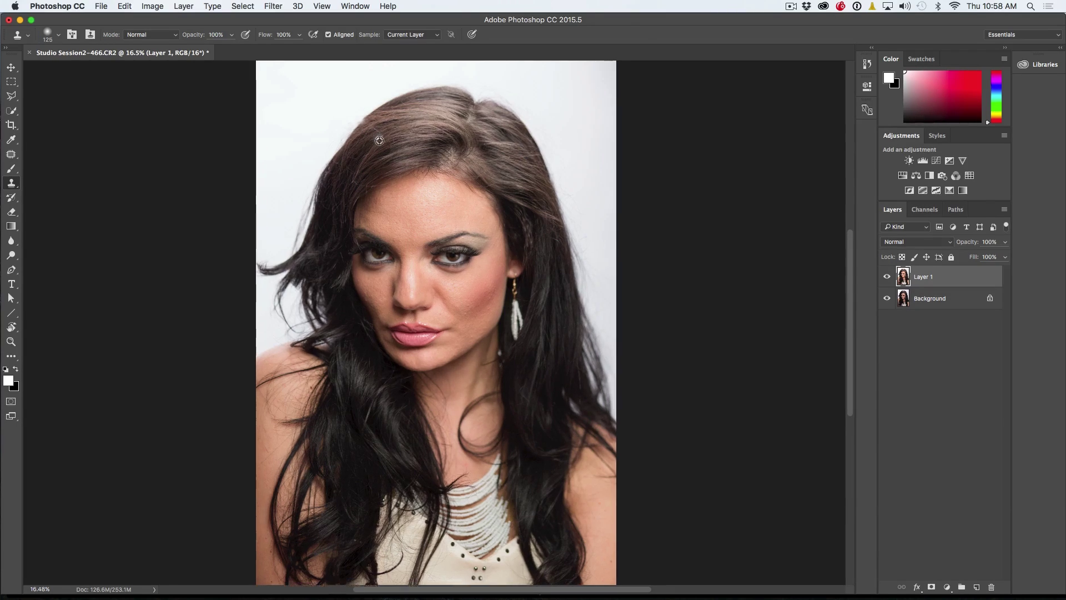
{"action": "scroll", "coordinate": [379, 140], "scroll_direction": "up", "scroll_amount": 4}
{"action": "scroll", "coordinate": [388, 167], "scroll_direction": "up", "scroll_amount": 3}
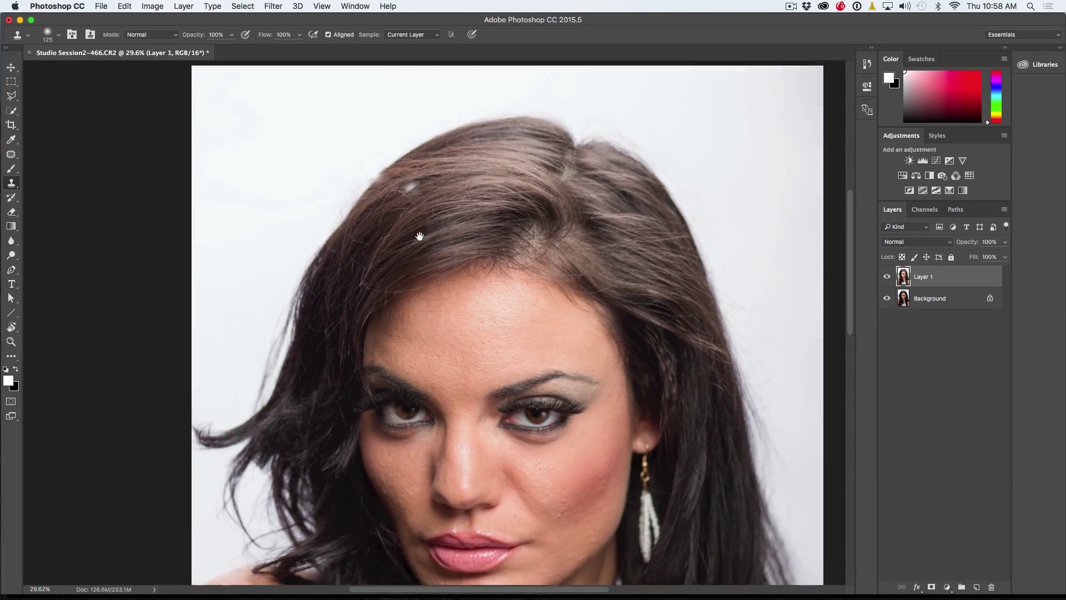
{"action": "left_click", "coordinate": [409, 221], "text": "alt"}
{"action": "left_click", "coordinate": [395, 230]}
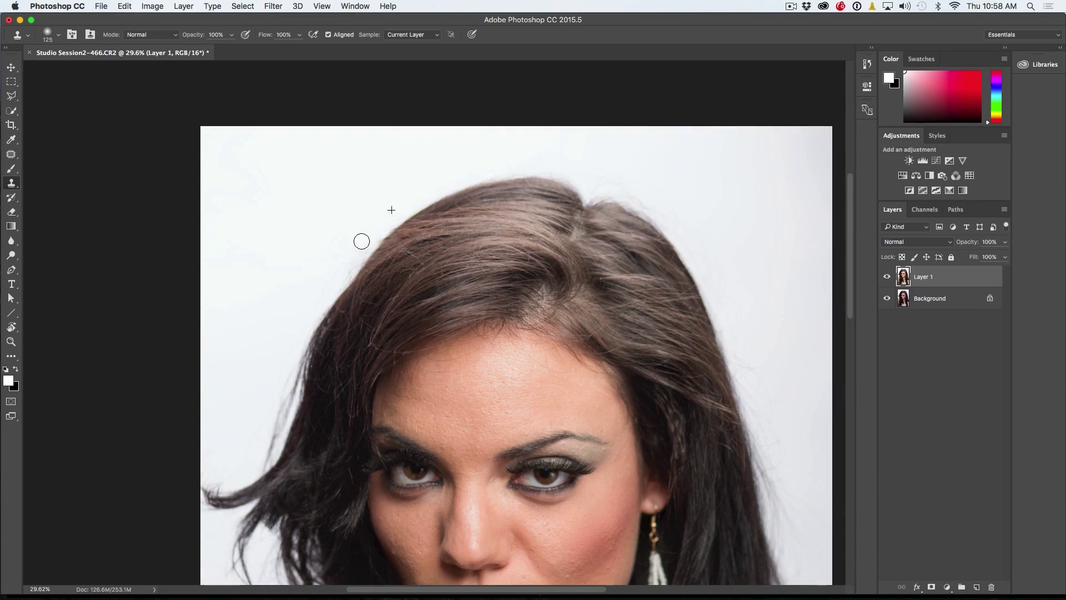
{"action": "left_click", "coordinate": [289, 228], "text": "alt"}
{"action": "left_click", "coordinate": [348, 267]}
{"action": "left_click_drag", "start_coordinate": [280, 442], "coordinate": [287, 393]}
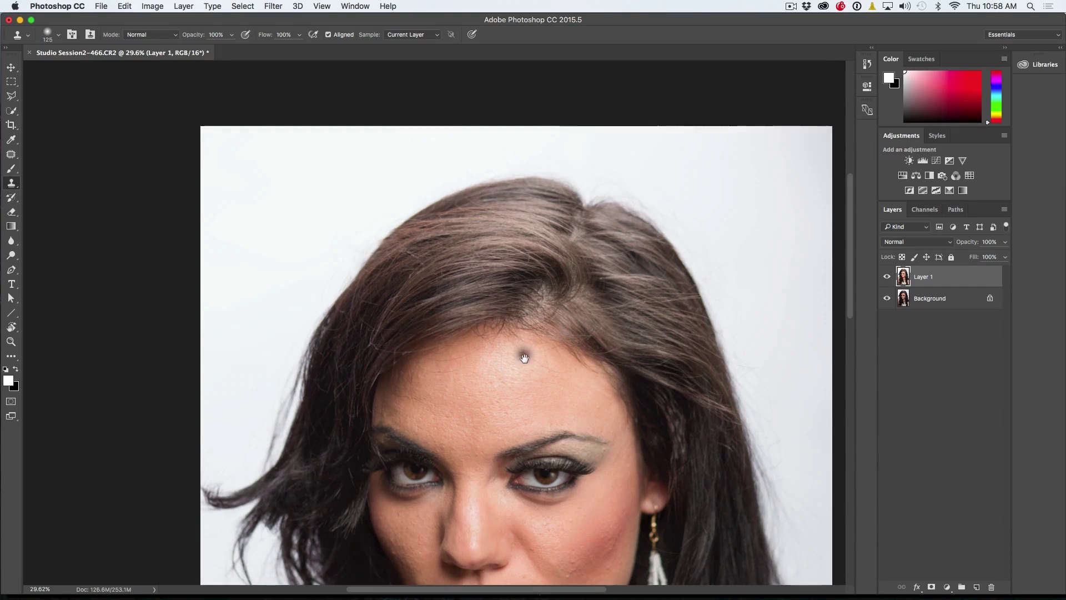
{"action": "scroll", "coordinate": [516, 350], "scroll_direction": "down", "scroll_amount": 6}
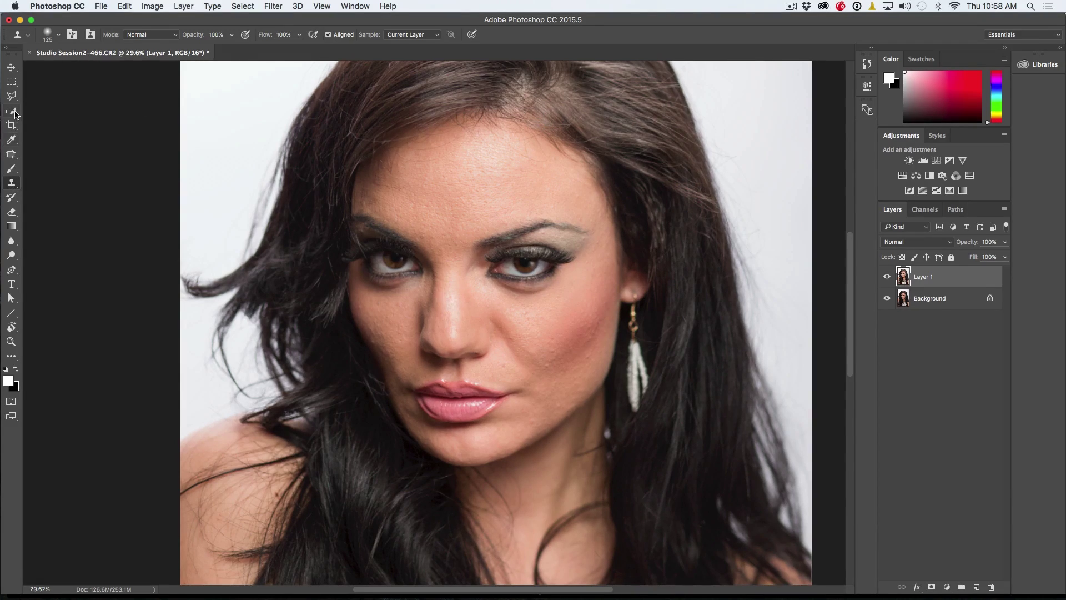
Use the Spot Healing Brush to remove eight small dark blemishes across the forehead.
{"action": "left_click", "coordinate": [10, 155]}
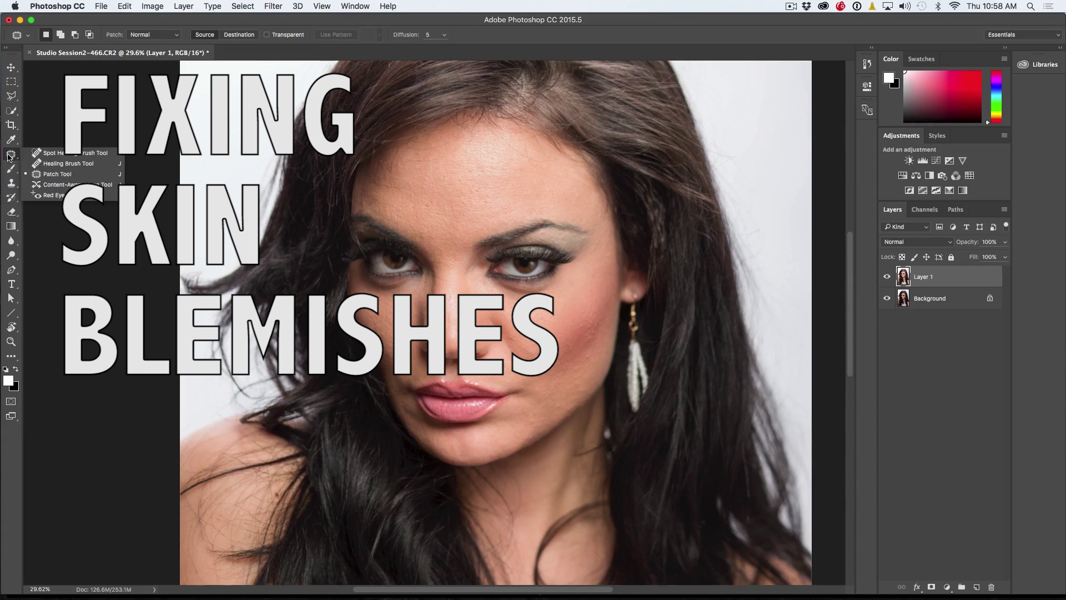
{"action": "left_click", "coordinate": [67, 156]}
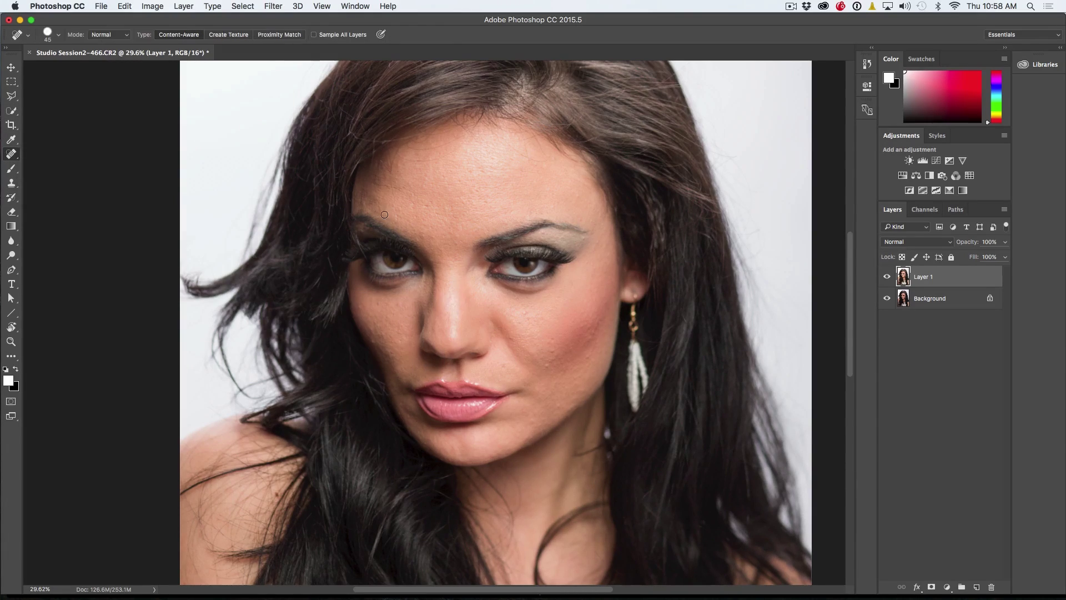
{"action": "left_click", "coordinate": [468, 171]}
{"action": "left_click", "coordinate": [420, 178]}
{"action": "left_click", "coordinate": [429, 202]}
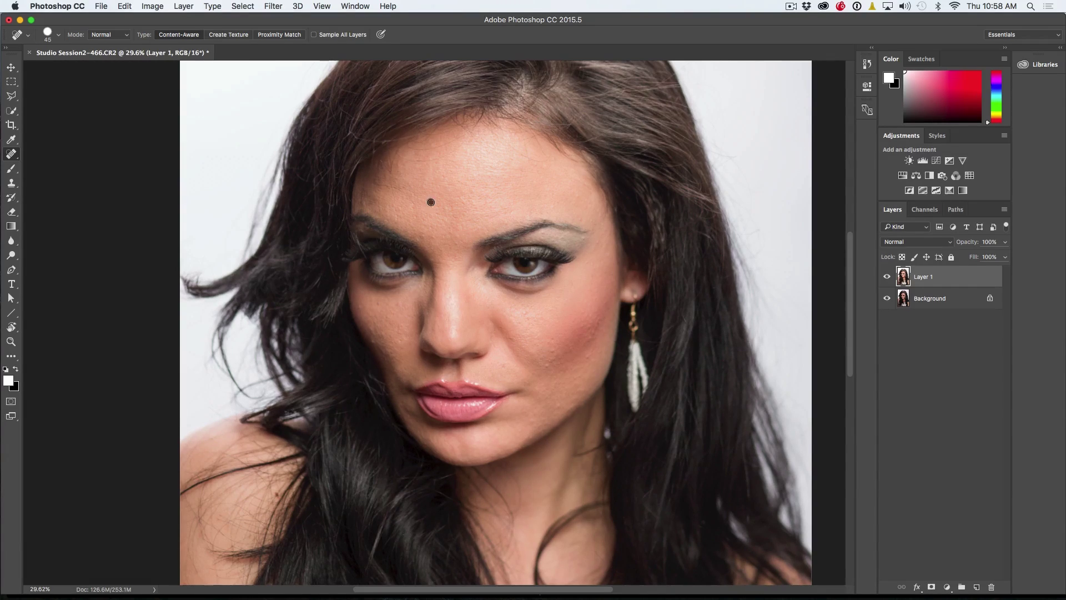
{"action": "left_click", "coordinate": [429, 236]}
{"action": "left_click", "coordinate": [396, 217]}
{"action": "left_click", "coordinate": [460, 206]}
{"action": "left_click", "coordinate": [465, 202]}
{"action": "left_click", "coordinate": [461, 197]}
{"action": "left_click", "coordinate": [12, 155]}
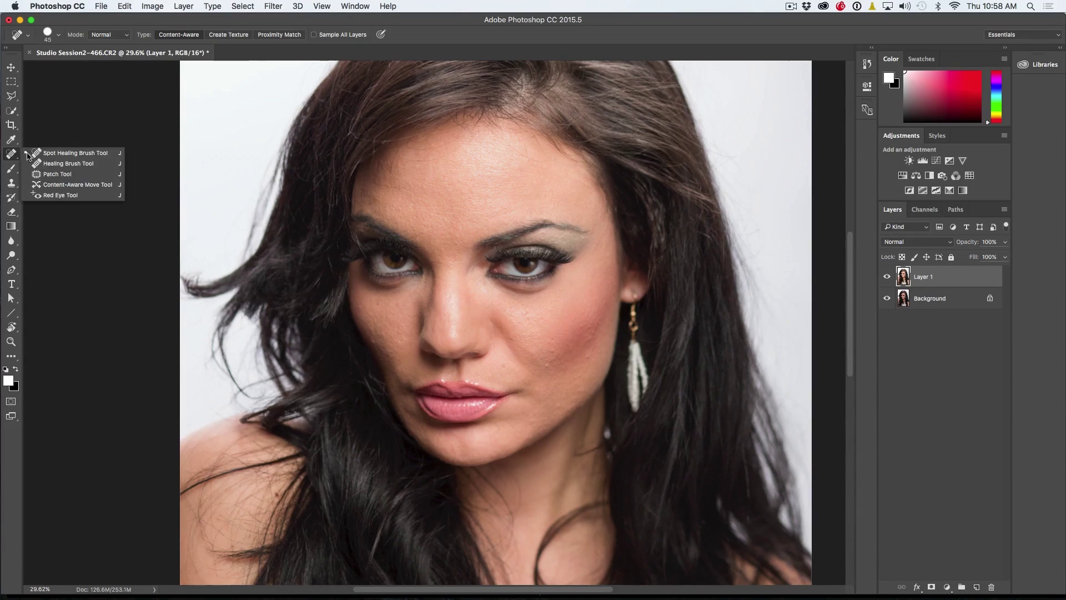
Heal the cheek spots with the Healing Brush from sampled clean skin, then add Layer 2.
{"action": "left_click", "coordinate": [66, 166]}
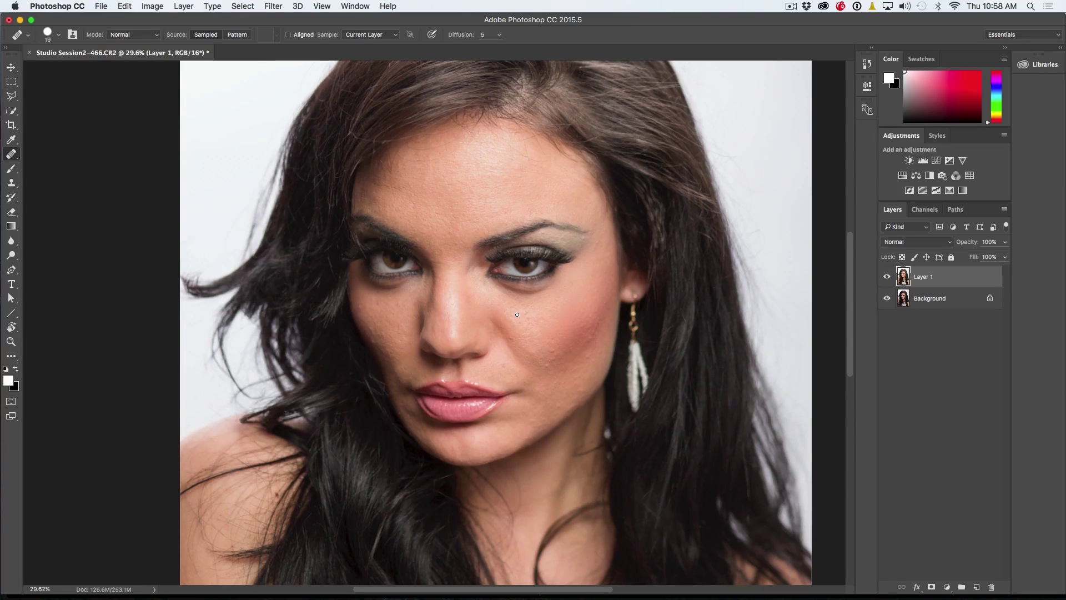
{"action": "left_click", "coordinate": [584, 310], "text": "alt"}
{"action": "left_click", "coordinate": [531, 314]}
{"action": "left_click", "coordinate": [561, 315]}
{"action": "left_click", "coordinate": [536, 315], "text": "alt"}
{"action": "left_click", "coordinate": [528, 319]}
{"action": "left_click", "coordinate": [536, 314], "text": "alt"}
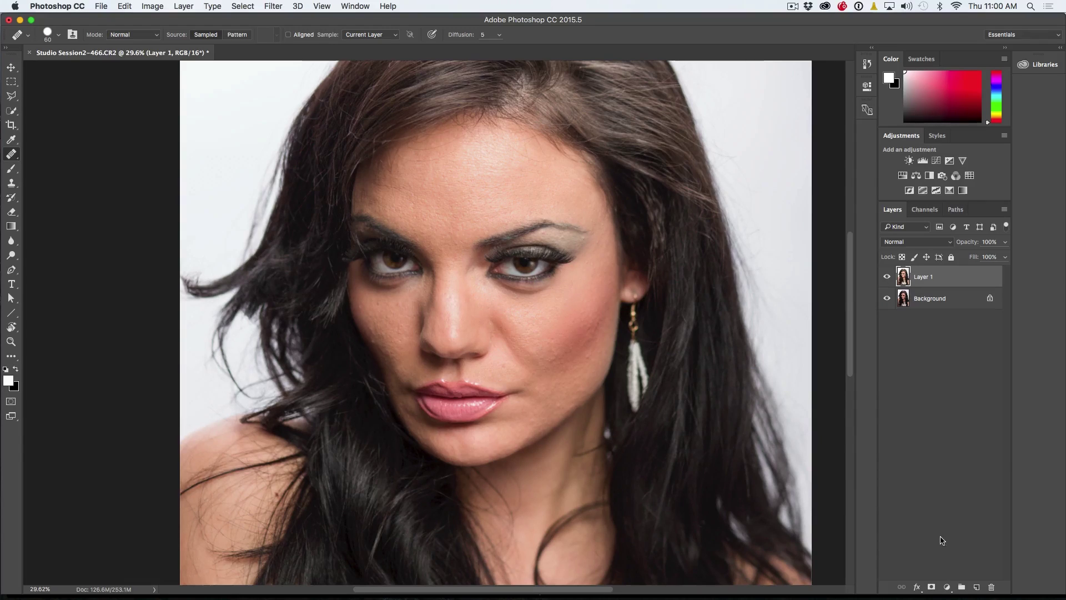
{"action": "left_click", "coordinate": [978, 587]}
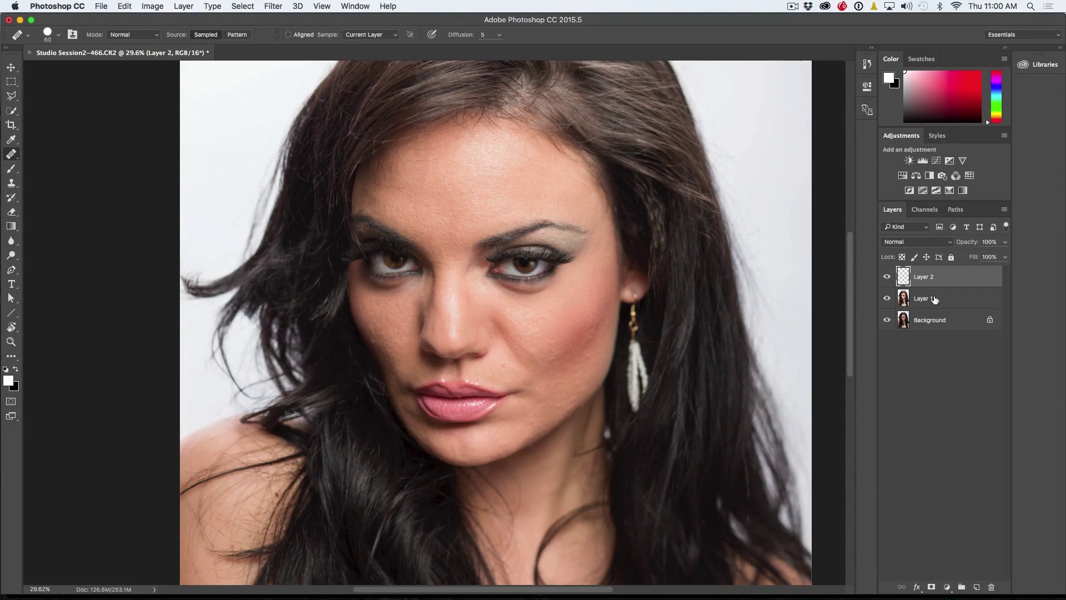
Set the Healing Brush to sample Current & Below.
{"action": "left_click", "coordinate": [371, 35]}
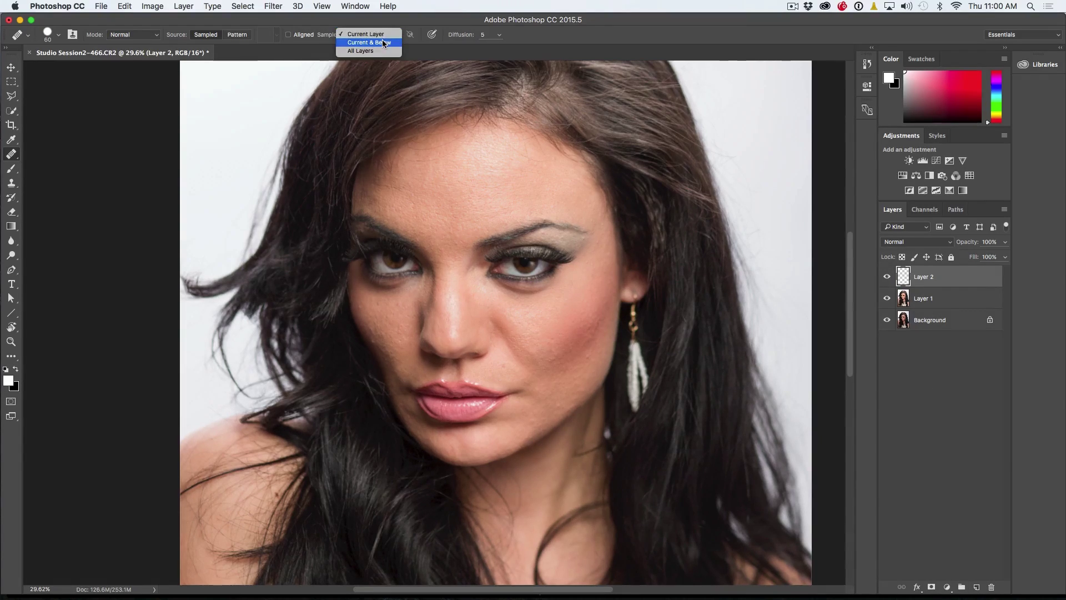
{"action": "left_click", "coordinate": [371, 43]}
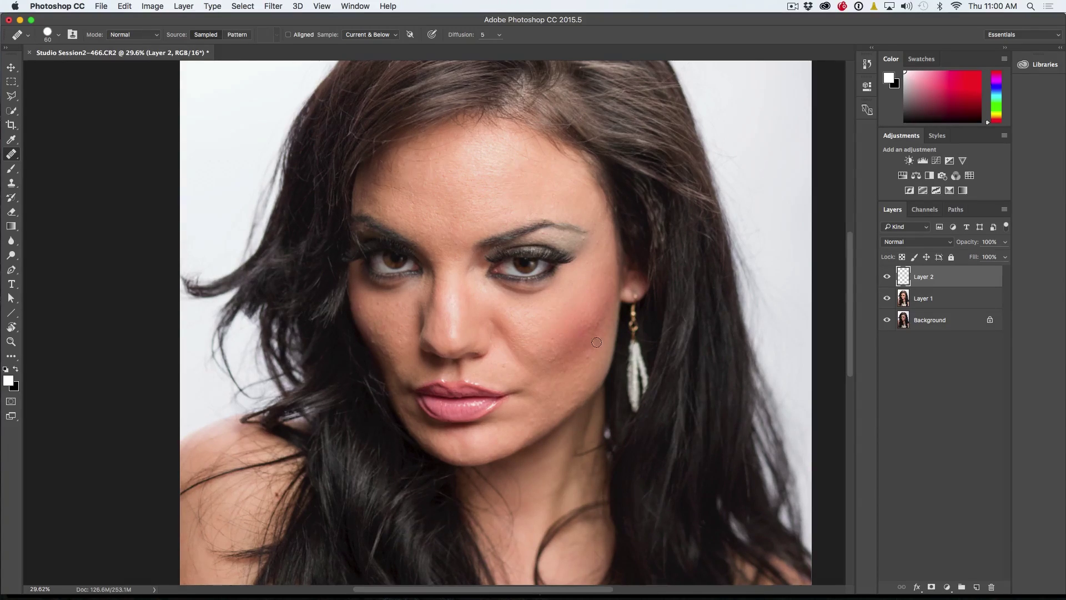
{"action": "scroll", "coordinate": [594, 341], "scroll_direction": "up", "scroll_amount": 3}
{"action": "scroll", "coordinate": [462, 346], "scroll_direction": "up", "scroll_amount": 2}
Heal a blemish on the nose and several across the left cheek.
{"action": "left_click", "coordinate": [462, 346]}
{"action": "left_click", "coordinate": [315, 332], "text": "alt"}
{"action": "left_click_drag", "start_coordinate": [305, 316], "coordinate": [308, 325]}
{"action": "left_click", "coordinate": [312, 345], "text": "alt"}
{"action": "left_click", "coordinate": [305, 324]}
{"action": "left_click", "coordinate": [345, 346]}
{"action": "left_click", "coordinate": [284, 328], "text": "alt"}
{"action": "left_click_drag", "start_coordinate": [347, 343], "coordinate": [371, 331]}
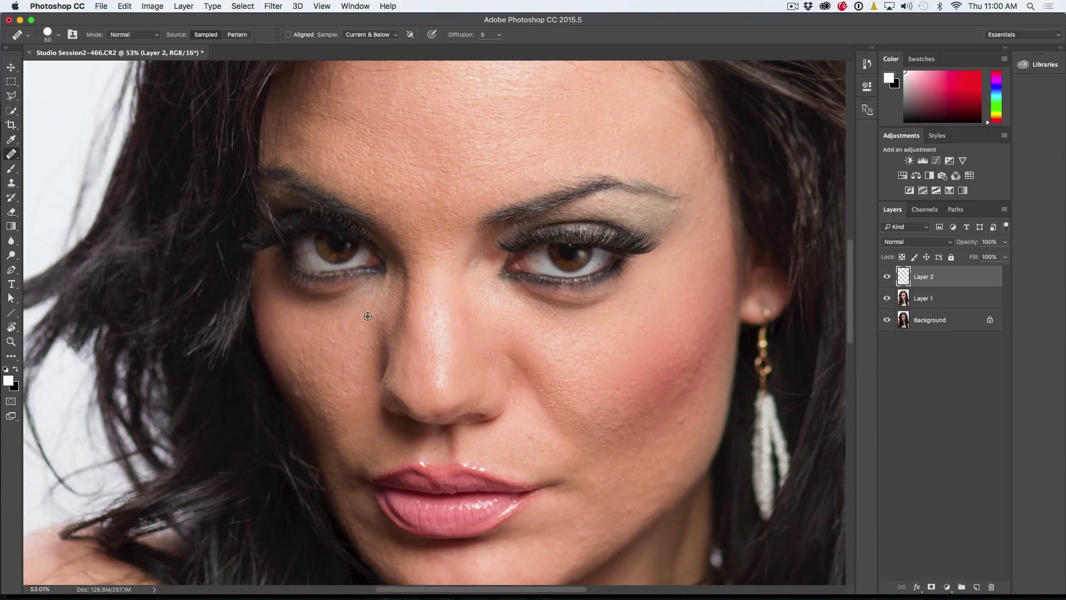
Sample clean skin and heal spots on the lower face, right cheek and jaw.
{"action": "left_click", "coordinate": [346, 343], "text": "alt"}
{"action": "left_click", "coordinate": [534, 440]}
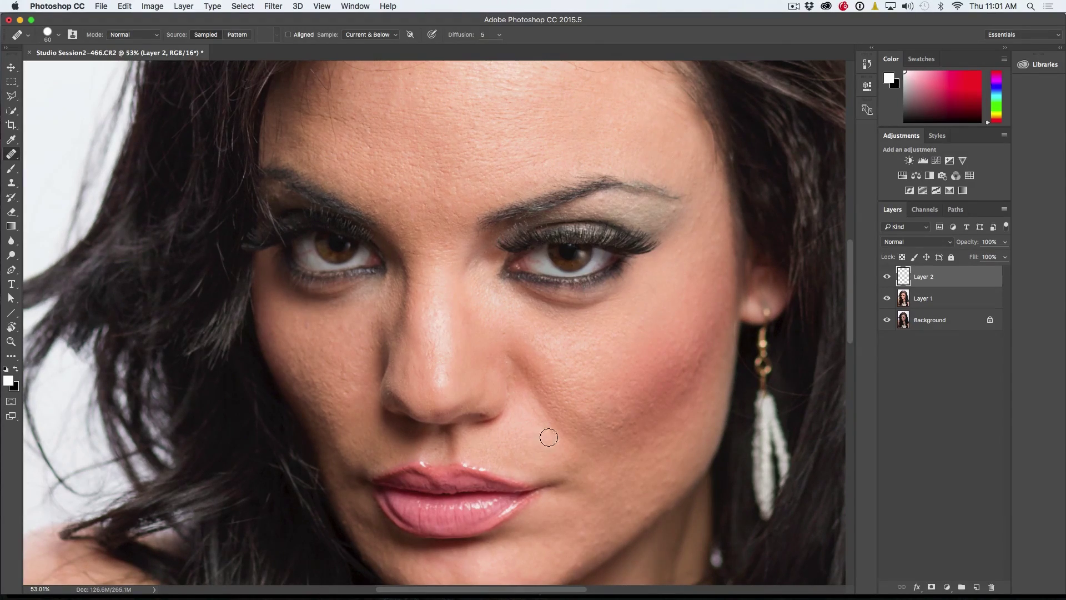
{"action": "left_click", "coordinate": [684, 453], "text": "alt"}
{"action": "left_click", "coordinate": [628, 507]}
{"action": "left_click", "coordinate": [687, 457], "text": "alt"}
{"action": "left_click", "coordinate": [682, 468], "text": "alt"}
{"action": "left_click", "coordinate": [646, 510]}
{"action": "left_click", "coordinate": [569, 535], "text": "alt"}
Heal more small left-cheek blemishes from nearby clean skin.
{"action": "left_click", "coordinate": [356, 350], "text": "alt"}
{"action": "left_click", "coordinate": [340, 379]}
{"action": "left_click", "coordinate": [360, 335], "text": "alt"}
{"action": "left_click", "coordinate": [339, 329]}
{"action": "left_click", "coordinate": [366, 323], "text": "alt"}
{"action": "left_click", "coordinate": [359, 349]}
{"action": "left_click", "coordinate": [375, 314], "text": "alt"}
{"action": "left_click", "coordinate": [372, 346]}
Smooth the remaining left-cheek blemishes and lighten a darker patch of skin.
{"action": "left_click", "coordinate": [346, 377], "text": "alt"}
{"action": "left_click", "coordinate": [344, 393]}
{"action": "left_click", "coordinate": [362, 369]}
{"action": "left_click", "coordinate": [333, 354], "text": "alt"}
{"action": "left_click", "coordinate": [299, 353]}
{"action": "left_click", "coordinate": [320, 334], "text": "alt"}
{"action": "left_click", "coordinate": [302, 343]}
{"action": "left_click", "coordinate": [331, 342], "text": "alt"}
{"action": "left_click", "coordinate": [307, 363]}
Heal spots on the right cheek and beneath the right eye, then add Layer 3.
{"action": "left_click", "coordinate": [547, 277], "text": "alt"}
{"action": "left_click", "coordinate": [655, 303]}
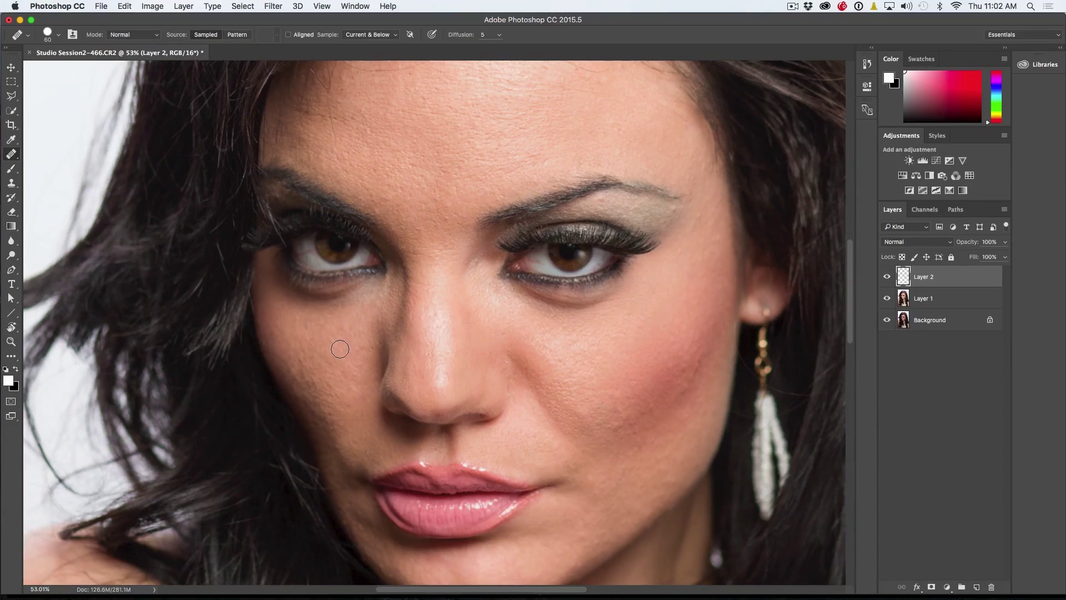
{"action": "left_click", "coordinate": [554, 309]}
{"action": "left_click", "coordinate": [976, 587]}
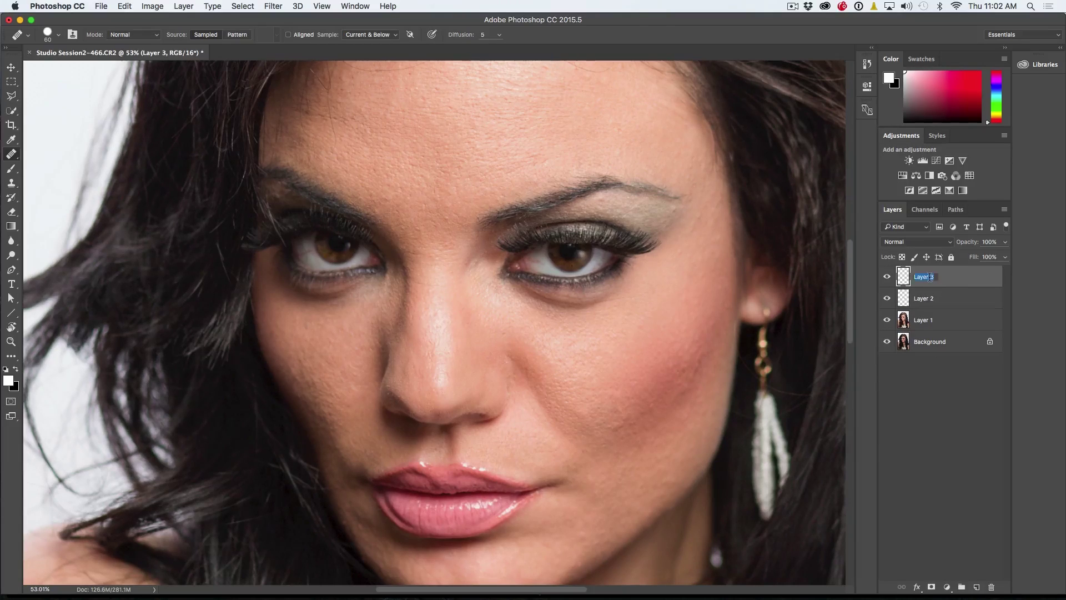
Name the layer 'under eyes' and heal the shadow under the right eye.
{"action": "type", "text": "under eyes"}
{"action": "key", "text": "Return"}
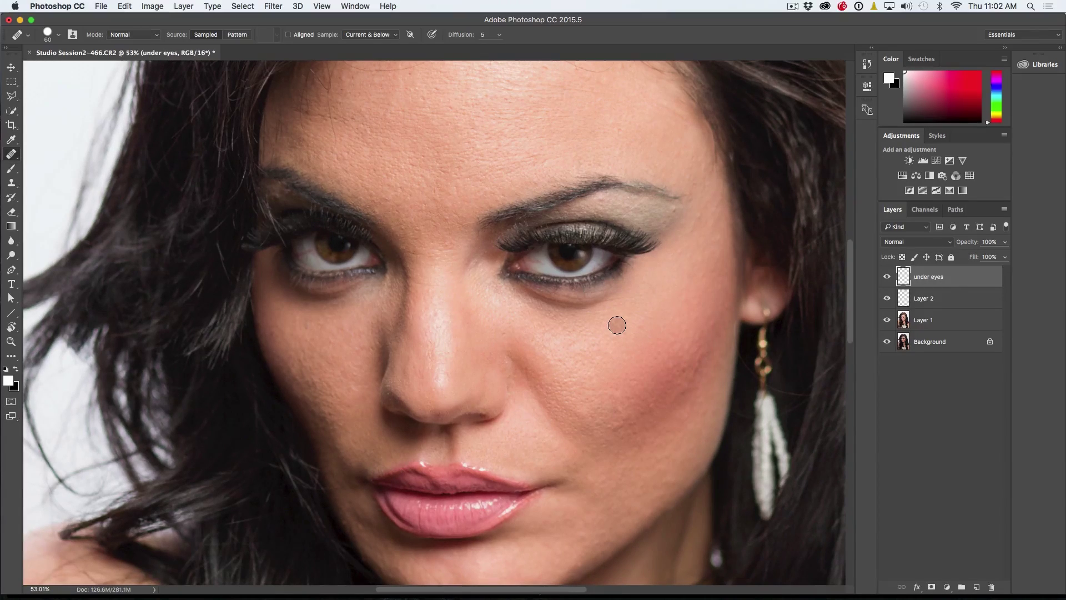
{"action": "mouse_move", "coordinate": [556, 321]}
{"action": "left_mouse_down"}
{"action": "mouse_move", "coordinate": [558, 333]}
{"action": "mouse_move", "coordinate": [567, 315]}
{"action": "left_mouse_up"}
{"action": "left_click", "coordinate": [570, 323], "text": "alt"}
{"action": "left_click", "coordinate": [550, 319], "text": "alt"}
{"action": "mouse_move", "coordinate": [543, 297]}
{"action": "left_mouse_down"}
{"action": "mouse_move", "coordinate": [616, 304]}
{"action": "mouse_move", "coordinate": [612, 296]}
{"action": "mouse_move", "coordinate": [609, 319]}
{"action": "mouse_move", "coordinate": [539, 294]}
{"action": "mouse_move", "coordinate": [551, 314]}
{"action": "left_mouse_up"}
{"action": "left_click", "coordinate": [577, 322], "text": "alt"}
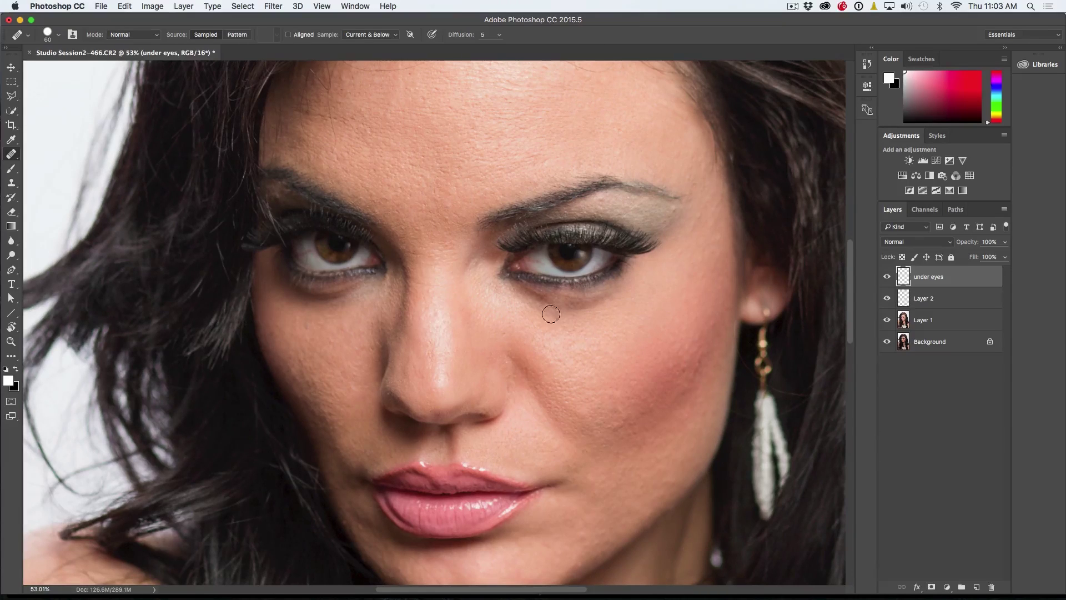
Lighten the shadow under the left eye with sampled clean skin.
{"action": "left_click", "coordinate": [589, 330], "text": "alt"}
{"action": "left_click_drag", "start_coordinate": [590, 307], "coordinate": [602, 298]}
{"action": "left_click", "coordinate": [326, 314], "text": "alt"}
{"action": "left_click_drag", "start_coordinate": [323, 296], "coordinate": [313, 299]}
{"action": "left_click", "coordinate": [308, 315], "text": "alt"}
{"action": "left_click", "coordinate": [300, 292]}
{"action": "left_click", "coordinate": [321, 313], "text": "alt"}
{"action": "left_click", "coordinate": [323, 296]}
Smooth the skin under the right eye and retouch two right-cheek spots.
{"action": "left_click", "coordinate": [600, 330], "text": "alt"}
{"action": "left_click_drag", "start_coordinate": [576, 311], "coordinate": [576, 300]}
{"action": "left_click", "coordinate": [603, 318], "text": "alt"}
{"action": "left_click", "coordinate": [607, 310], "text": "alt"}
{"action": "left_click", "coordinate": [601, 293]}
{"action": "left_click", "coordinate": [688, 309]}
{"action": "left_click", "coordinate": [642, 438]}
{"action": "left_click", "coordinate": [682, 405]}
Smooth the nose bridge and the forehead near the hairline.
{"action": "left_click", "coordinate": [444, 221], "text": "alt"}
{"action": "left_click_drag", "start_coordinate": [442, 255], "coordinate": [413, 254]}
{"action": "left_click", "coordinate": [435, 225], "text": "alt"}
{"action": "left_click", "coordinate": [426, 225], "text": "alt"}
{"action": "left_click", "coordinate": [426, 214], "text": "alt"}
{"action": "left_click", "coordinate": [418, 283]}
{"action": "left_click", "coordinate": [415, 162], "text": "alt"}
{"action": "left_click_drag", "start_coordinate": [328, 119], "coordinate": [316, 114]}
{"action": "left_click", "coordinate": [362, 126], "text": "alt"}
Compare the under eyes retouch, set its opacity to 13%, and bring up New Layer options.
{"action": "left_click", "coordinate": [886, 277]}
{"action": "left_click", "coordinate": [886, 277]}
{"action": "mouse_move", "coordinate": [967, 246]}
{"action": "left_mouse_down"}
{"action": "mouse_move", "coordinate": [914, 242]}
{"action": "mouse_move", "coordinate": [935, 242]}
{"action": "left_mouse_up"}
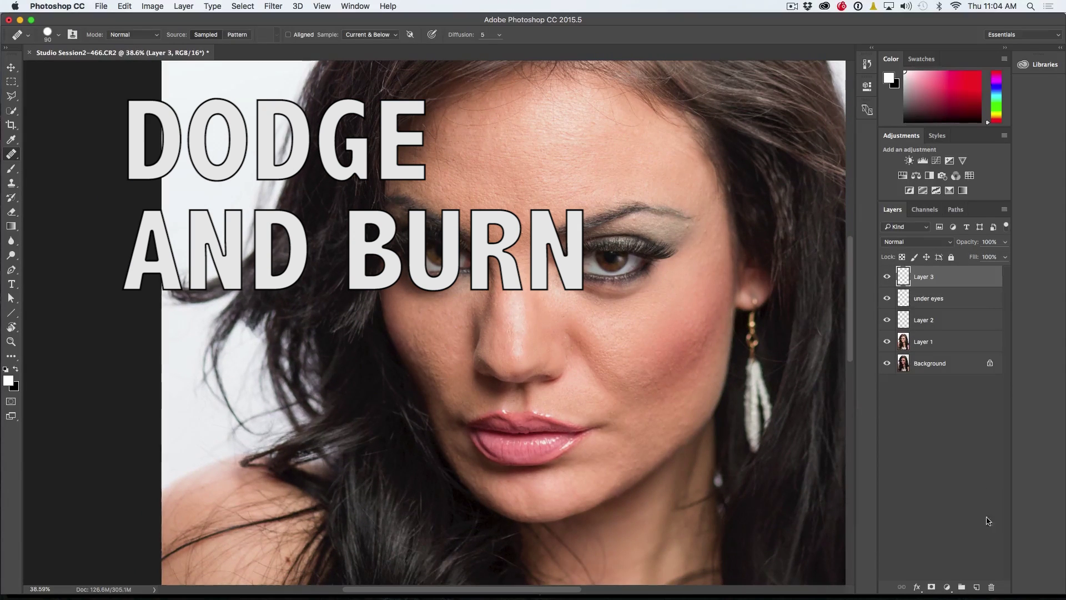
{"action": "left_click", "coordinate": [975, 587], "text": "alt"}
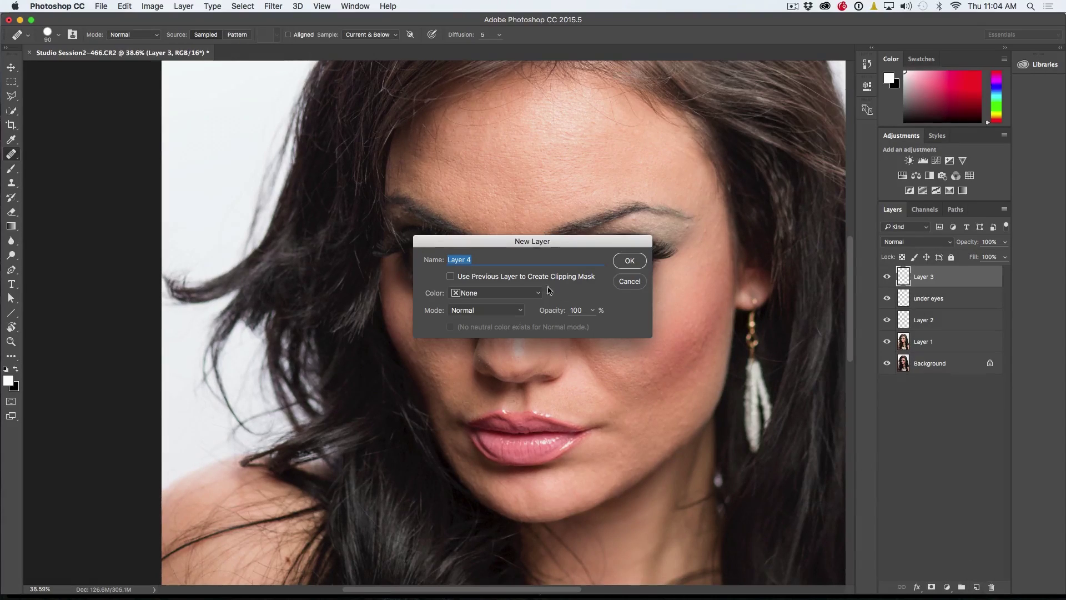
Create Layer 4 in Overlay mode, filled with 50% neutral grey.
{"action": "left_click", "coordinate": [480, 310]}
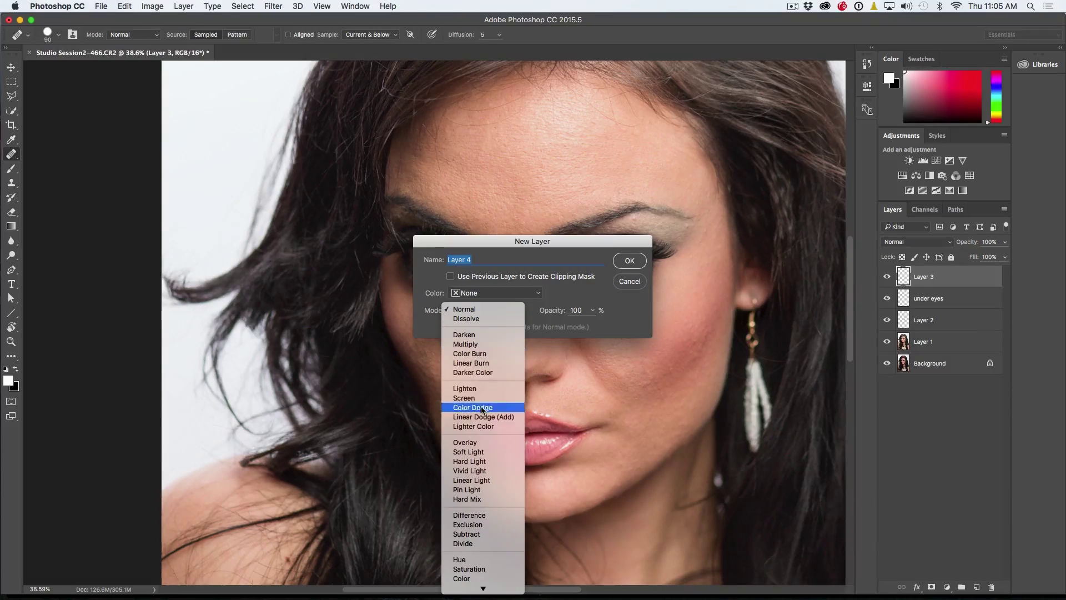
{"action": "left_click", "coordinate": [469, 442]}
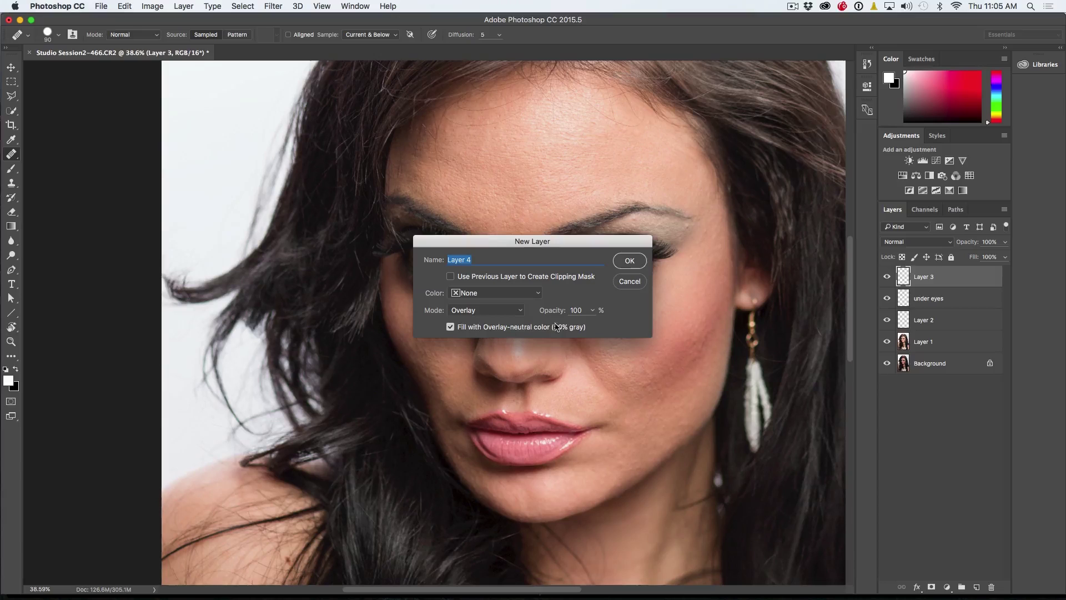
{"action": "left_click", "coordinate": [630, 263]}
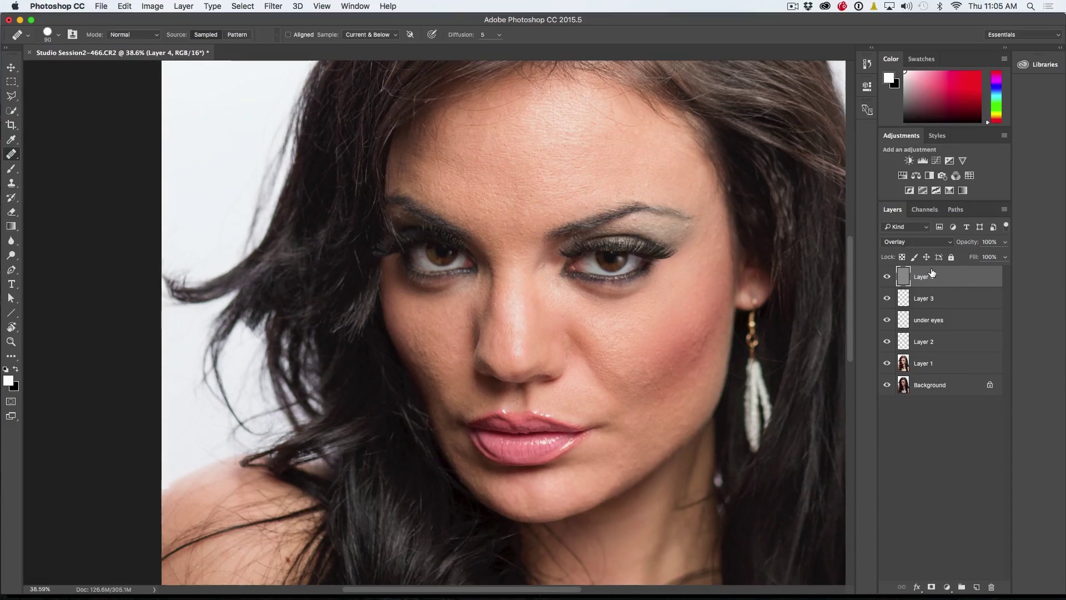
{"action": "key", "text": "b"}
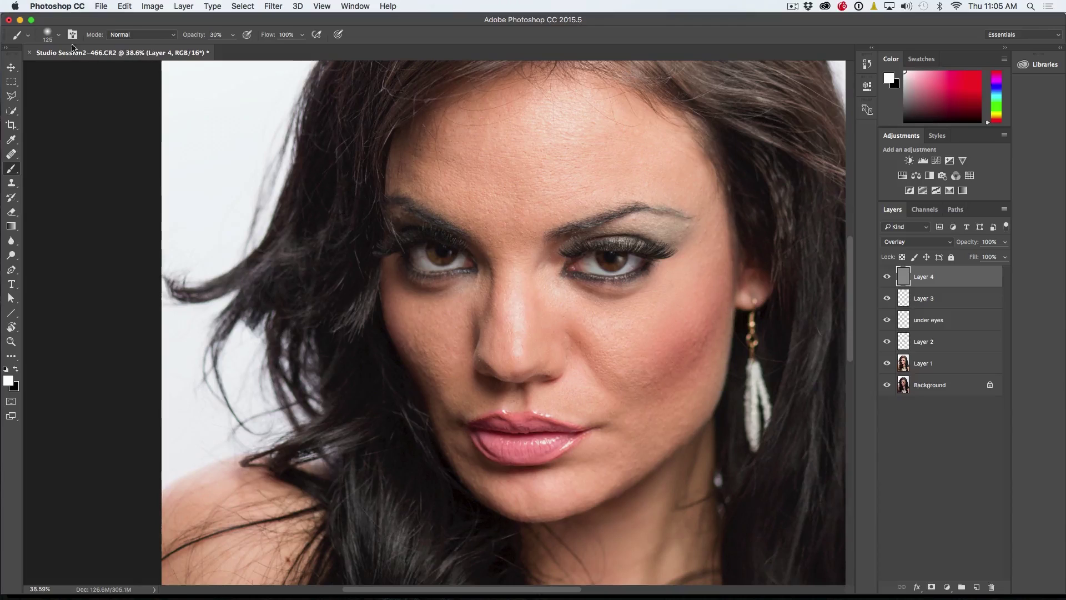
Set up a soft white brush at 20% opacity and 90 px.
{"action": "left_click", "coordinate": [58, 35]}
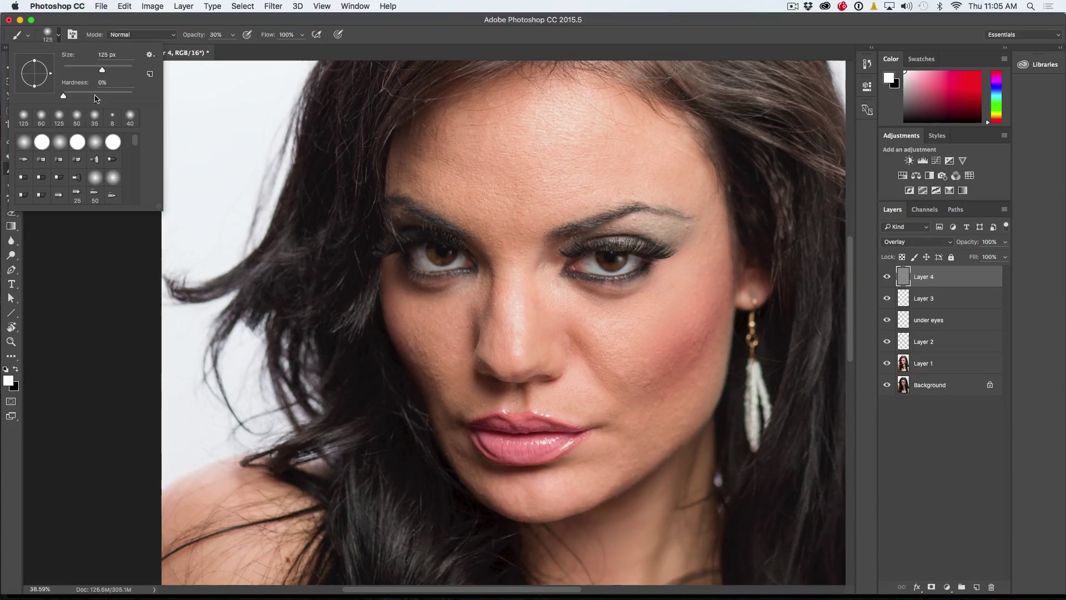
{"action": "left_click", "coordinate": [189, 31]}
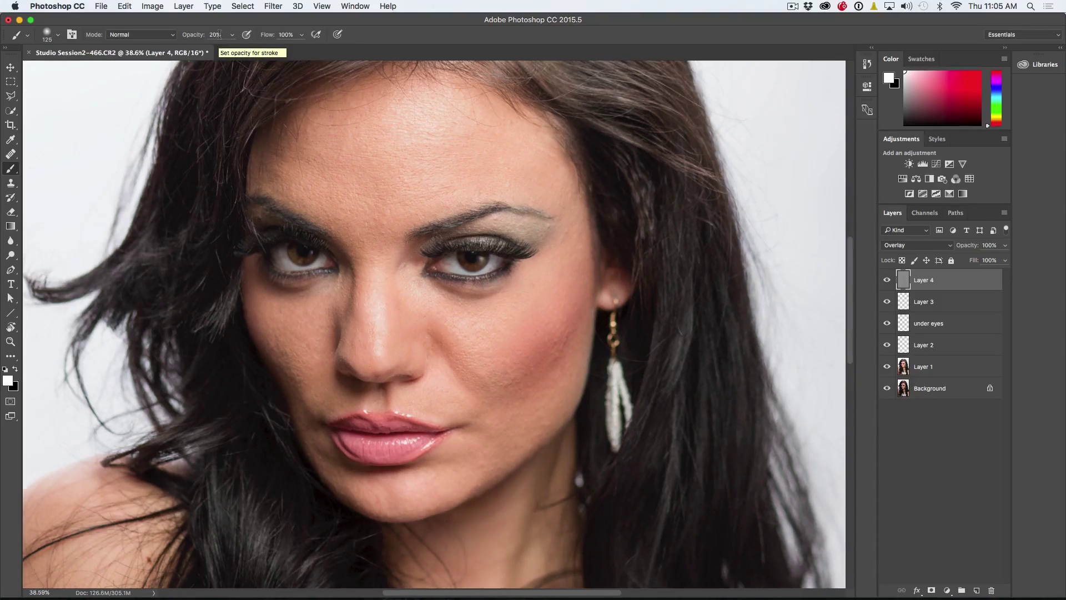
{"action": "key", "text": "3"}
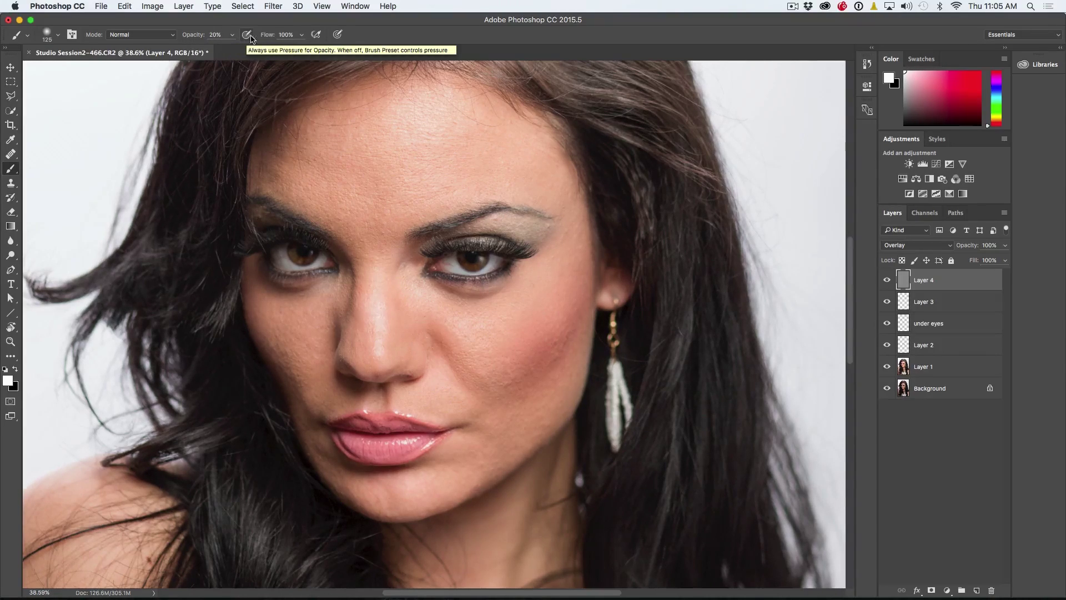
{"action": "key", "text": "x"}
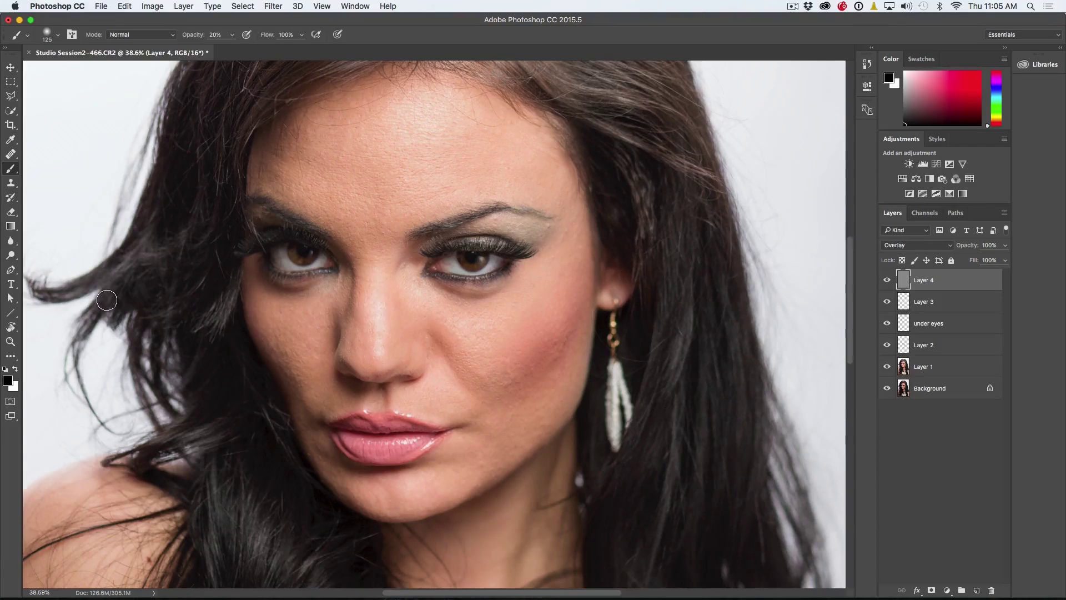
{"action": "key", "text": "x"}
{"action": "key", "text": "bracketleft"}
{"action": "key", "text": "bracketleft"}
Paint white under both eyes, then across the brows and forehead with a 200 px brush.
{"action": "mouse_move", "coordinate": [488, 295]}
{"action": "left_mouse_down"}
{"action": "mouse_move", "coordinate": [449, 295]}
{"action": "mouse_move", "coordinate": [503, 289]}
{"action": "mouse_move", "coordinate": [435, 290]}
{"action": "mouse_move", "coordinate": [475, 291]}
{"action": "mouse_move", "coordinate": [450, 287]}
{"action": "mouse_move", "coordinate": [490, 285]}
{"action": "mouse_move", "coordinate": [467, 293]}
{"action": "mouse_move", "coordinate": [528, 264]}
{"action": "mouse_move", "coordinate": [448, 299]}
{"action": "mouse_move", "coordinate": [485, 291]}
{"action": "left_mouse_up"}
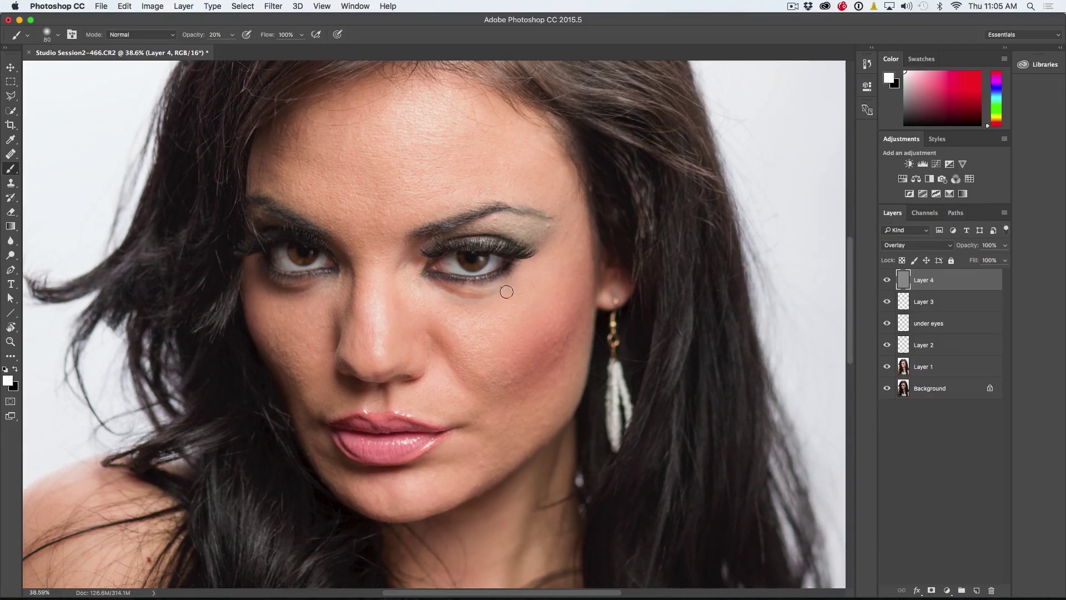
{"action": "mouse_move", "coordinate": [264, 283]}
{"action": "left_mouse_down"}
{"action": "mouse_move", "coordinate": [327, 281]}
{"action": "mouse_move", "coordinate": [265, 286]}
{"action": "mouse_move", "coordinate": [320, 279]}
{"action": "mouse_move", "coordinate": [257, 278]}
{"action": "left_mouse_up"}
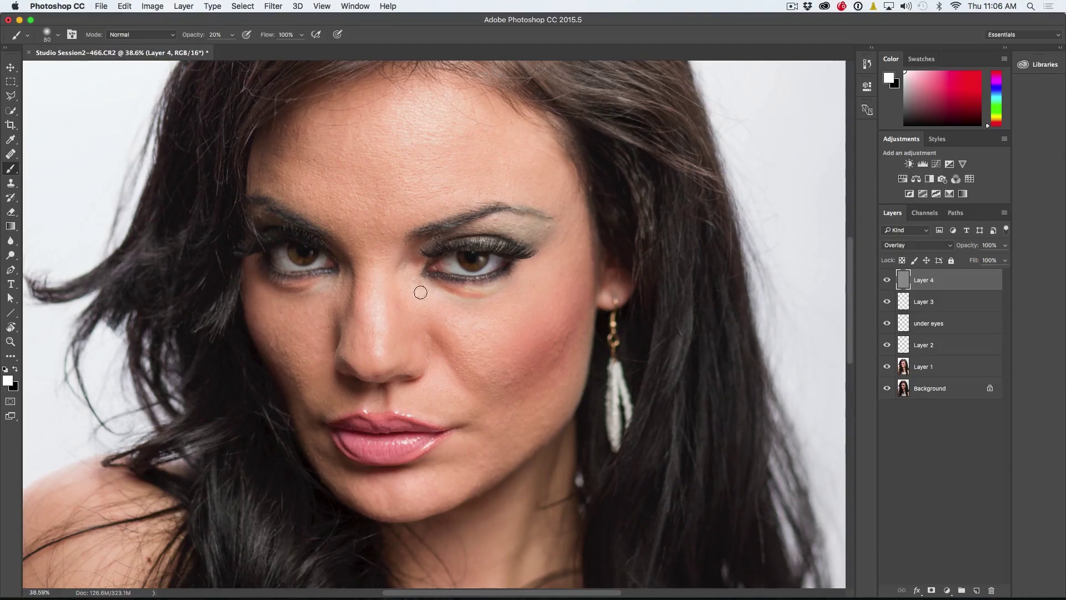
{"action": "key", "text": "bracketright"}
{"action": "key", "text": "bracketright"}
{"action": "key", "text": "bracketright"}
{"action": "key", "text": "bracketright"}
{"action": "key", "text": "bracketright"}
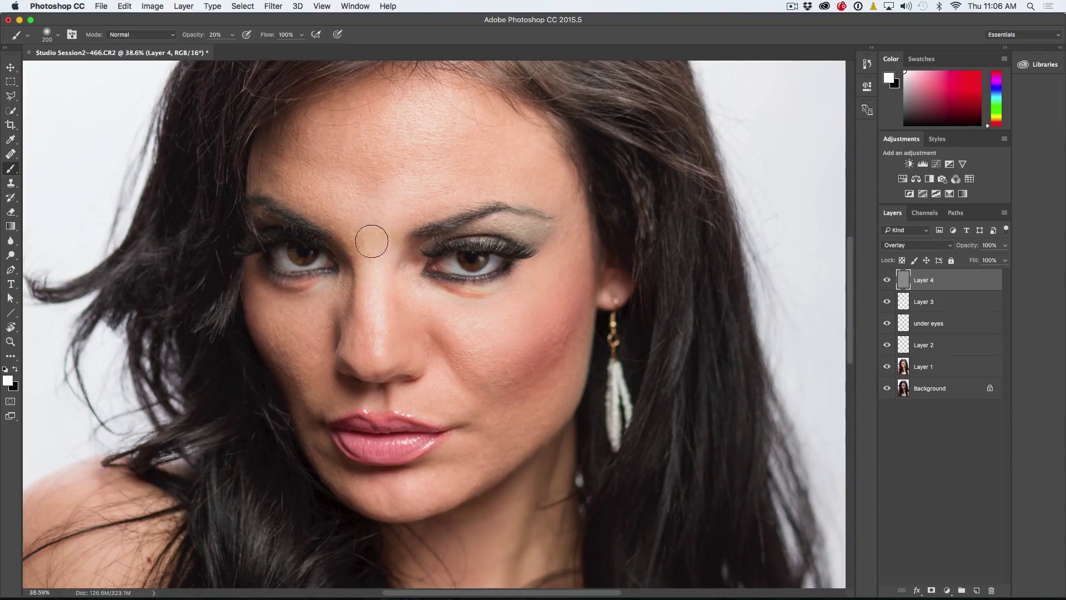
{"action": "mouse_move", "coordinate": [366, 228]}
{"action": "left_mouse_down"}
{"action": "mouse_move", "coordinate": [351, 145]}
{"action": "mouse_move", "coordinate": [371, 274]}
{"action": "mouse_move", "coordinate": [427, 180]}
{"action": "mouse_move", "coordinate": [392, 226]}
{"action": "mouse_move", "coordinate": [476, 171]}
{"action": "mouse_move", "coordinate": [386, 212]}
{"action": "mouse_move", "coordinate": [395, 168]}
{"action": "left_mouse_up"}
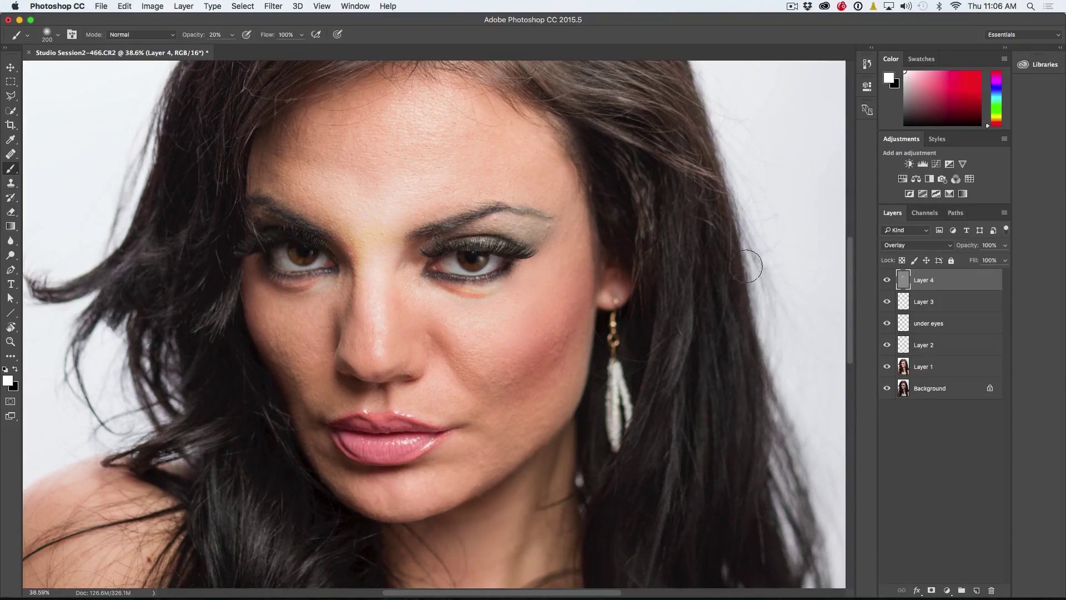
{"action": "left_click", "coordinate": [933, 247]}
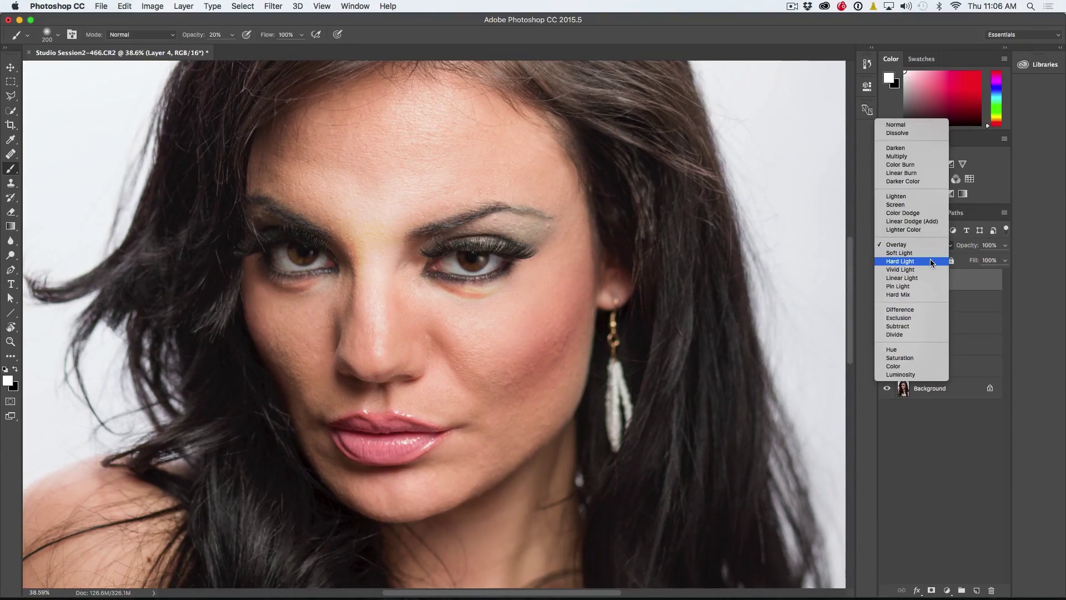
Switch Layer 4 to Soft Light and lighten the smile line, forehead and left cheek.
{"action": "left_click", "coordinate": [931, 255]}
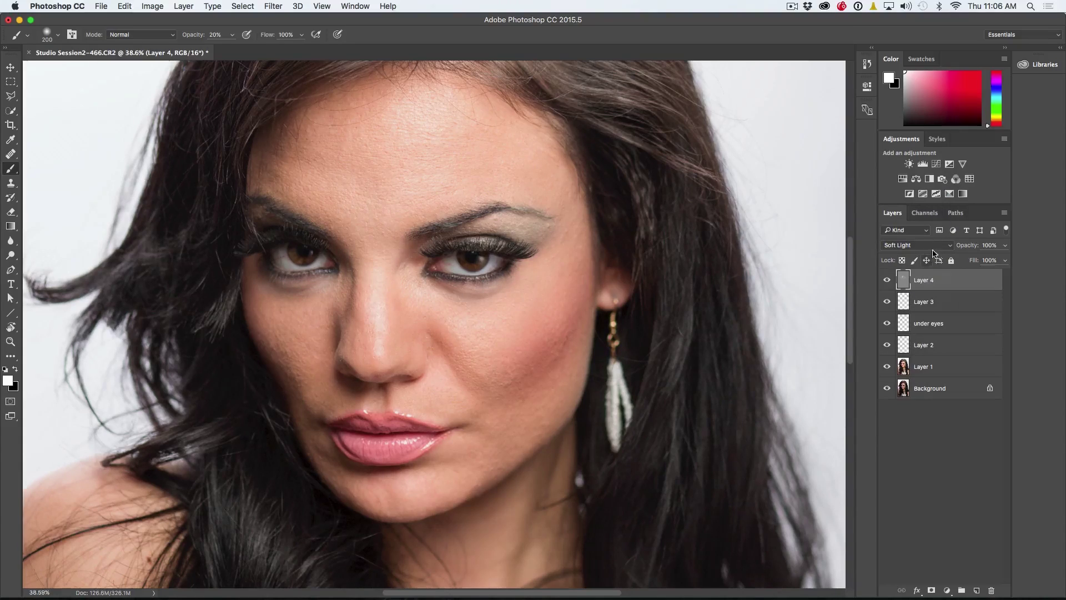
{"action": "left_click", "coordinate": [887, 282]}
{"action": "left_click", "coordinate": [888, 281]}
{"action": "left_click", "coordinate": [888, 281]}
{"action": "left_click", "coordinate": [887, 282]}
{"action": "mouse_move", "coordinate": [444, 361]}
{"action": "left_mouse_down"}
{"action": "mouse_move", "coordinate": [480, 404]}
{"action": "mouse_move", "coordinate": [550, 383]}
{"action": "mouse_move", "coordinate": [484, 457]}
{"action": "mouse_move", "coordinate": [369, 416]}
{"action": "mouse_move", "coordinate": [468, 485]}
{"action": "mouse_move", "coordinate": [380, 495]}
{"action": "mouse_move", "coordinate": [454, 493]}
{"action": "left_mouse_up"}
{"action": "mouse_move", "coordinate": [377, 173]}
{"action": "left_mouse_down"}
{"action": "mouse_move", "coordinate": [346, 169]}
{"action": "mouse_move", "coordinate": [346, 135]}
{"action": "mouse_move", "coordinate": [419, 92]}
{"action": "mouse_move", "coordinate": [391, 146]}
{"action": "mouse_move", "coordinate": [311, 166]}
{"action": "mouse_move", "coordinate": [372, 251]}
{"action": "mouse_move", "coordinate": [324, 154]}
{"action": "mouse_move", "coordinate": [362, 200]}
{"action": "mouse_move", "coordinate": [497, 116]}
{"action": "mouse_move", "coordinate": [424, 191]}
{"action": "mouse_move", "coordinate": [455, 170]}
{"action": "mouse_move", "coordinate": [500, 163]}
{"action": "mouse_move", "coordinate": [403, 210]}
{"action": "mouse_move", "coordinate": [534, 160]}
{"action": "mouse_move", "coordinate": [396, 200]}
{"action": "mouse_move", "coordinate": [285, 171]}
{"action": "mouse_move", "coordinate": [289, 154]}
{"action": "mouse_move", "coordinate": [422, 107]}
{"action": "mouse_move", "coordinate": [315, 142]}
{"action": "mouse_move", "coordinate": [485, 115]}
{"action": "mouse_move", "coordinate": [360, 223]}
{"action": "mouse_move", "coordinate": [369, 231]}
{"action": "mouse_move", "coordinate": [366, 356]}
{"action": "mouse_move", "coordinate": [385, 228]}
{"action": "mouse_move", "coordinate": [379, 326]}
{"action": "mouse_move", "coordinate": [378, 272]}
{"action": "mouse_move", "coordinate": [389, 356]}
{"action": "mouse_move", "coordinate": [360, 354]}
{"action": "left_mouse_up"}
{"action": "mouse_move", "coordinate": [460, 319]}
{"action": "left_mouse_down"}
{"action": "mouse_move", "coordinate": [565, 274]}
{"action": "mouse_move", "coordinate": [457, 309]}
{"action": "mouse_move", "coordinate": [497, 299]}
{"action": "mouse_move", "coordinate": [581, 232]}
{"action": "mouse_move", "coordinate": [524, 309]}
{"action": "mouse_move", "coordinate": [508, 320]}
{"action": "mouse_move", "coordinate": [563, 201]}
{"action": "mouse_move", "coordinate": [558, 240]}
{"action": "mouse_move", "coordinate": [503, 335]}
{"action": "mouse_move", "coordinate": [330, 306]}
{"action": "mouse_move", "coordinate": [295, 313]}
{"action": "mouse_move", "coordinate": [245, 270]}
{"action": "mouse_move", "coordinate": [310, 329]}
{"action": "mouse_move", "coordinate": [308, 357]}
{"action": "left_mouse_up"}
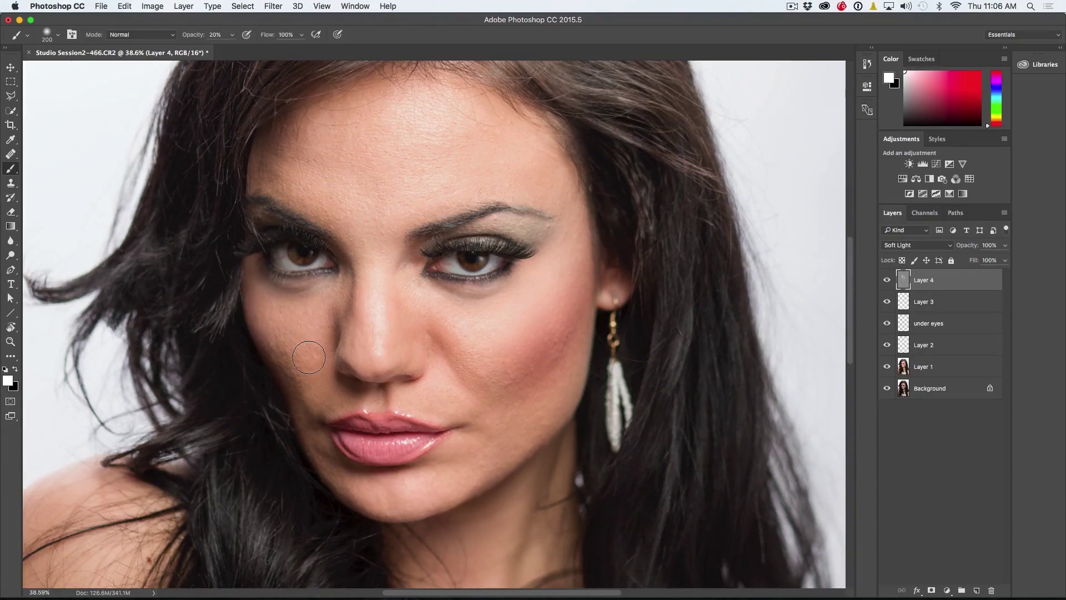
Paint black to darken the cheekbones, jawline, chin, nose side and eyelid creases.
{"action": "key", "text": "x"}
{"action": "mouse_move", "coordinate": [485, 387]}
{"action": "left_mouse_down"}
{"action": "mouse_move", "coordinate": [522, 410]}
{"action": "mouse_move", "coordinate": [548, 382]}
{"action": "mouse_move", "coordinate": [515, 396]}
{"action": "mouse_move", "coordinate": [551, 360]}
{"action": "mouse_move", "coordinate": [595, 271]}
{"action": "mouse_move", "coordinate": [572, 331]}
{"action": "mouse_move", "coordinate": [523, 401]}
{"action": "mouse_move", "coordinate": [589, 294]}
{"action": "mouse_move", "coordinate": [521, 424]}
{"action": "mouse_move", "coordinate": [554, 358]}
{"action": "mouse_move", "coordinate": [574, 355]}
{"action": "mouse_move", "coordinate": [512, 461]}
{"action": "mouse_move", "coordinate": [586, 305]}
{"action": "mouse_move", "coordinate": [515, 417]}
{"action": "mouse_move", "coordinate": [583, 286]}
{"action": "mouse_move", "coordinate": [589, 266]}
{"action": "mouse_move", "coordinate": [522, 393]}
{"action": "mouse_move", "coordinate": [585, 229]}
{"action": "mouse_move", "coordinate": [552, 331]}
{"action": "mouse_move", "coordinate": [577, 260]}
{"action": "mouse_move", "coordinate": [492, 413]}
{"action": "mouse_move", "coordinate": [587, 215]}
{"action": "mouse_move", "coordinate": [501, 412]}
{"action": "mouse_move", "coordinate": [590, 253]}
{"action": "mouse_move", "coordinate": [472, 434]}
{"action": "mouse_move", "coordinate": [558, 330]}
{"action": "mouse_move", "coordinate": [494, 454]}
{"action": "mouse_move", "coordinate": [572, 334]}
{"action": "left_mouse_up"}
{"action": "mouse_move", "coordinate": [420, 519]}
{"action": "left_mouse_down"}
{"action": "mouse_move", "coordinate": [243, 303]}
{"action": "mouse_move", "coordinate": [253, 307]}
{"action": "left_mouse_up"}
{"action": "mouse_move", "coordinate": [353, 526]}
{"action": "left_mouse_down"}
{"action": "mouse_move", "coordinate": [352, 536]}
{"action": "mouse_move", "coordinate": [479, 451]}
{"action": "mouse_move", "coordinate": [454, 478]}
{"action": "mouse_move", "coordinate": [473, 475]}
{"action": "left_mouse_up"}
{"action": "mouse_move", "coordinate": [585, 268]}
{"action": "left_mouse_down"}
{"action": "mouse_move", "coordinate": [517, 444]}
{"action": "mouse_move", "coordinate": [475, 510]}
{"action": "left_mouse_up"}
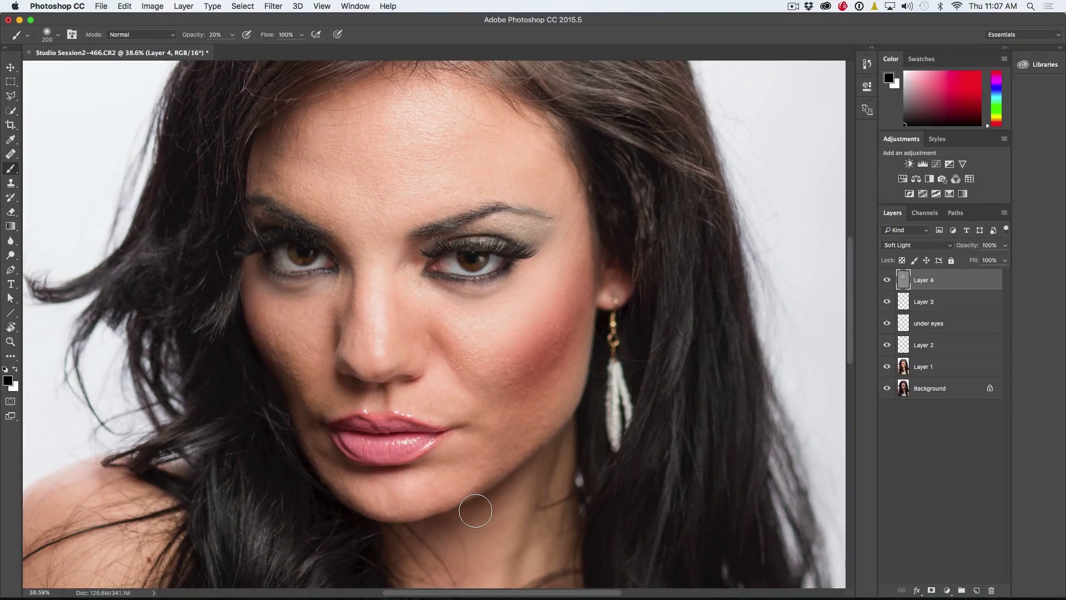
{"action": "key", "text": "bracketleft"}
{"action": "key", "text": "bracketleft"}
{"action": "key", "text": "bracketleft"}
{"action": "key", "text": "bracketleft"}
{"action": "key", "text": "bracketleft"}
{"action": "mouse_move", "coordinate": [339, 341]}
{"action": "left_mouse_down"}
{"action": "mouse_move", "coordinate": [340, 301]}
{"action": "mouse_move", "coordinate": [327, 338]}
{"action": "mouse_move", "coordinate": [337, 300]}
{"action": "left_mouse_up"}
{"action": "mouse_move", "coordinate": [443, 242]}
{"action": "left_mouse_down"}
{"action": "mouse_move", "coordinate": [513, 232]}
{"action": "mouse_move", "coordinate": [450, 234]}
{"action": "mouse_move", "coordinate": [500, 226]}
{"action": "mouse_move", "coordinate": [451, 249]}
{"action": "mouse_move", "coordinate": [539, 234]}
{"action": "mouse_move", "coordinate": [433, 249]}
{"action": "mouse_move", "coordinate": [493, 226]}
{"action": "mouse_move", "coordinate": [447, 234]}
{"action": "mouse_move", "coordinate": [434, 250]}
{"action": "mouse_move", "coordinate": [504, 222]}
{"action": "mouse_move", "coordinate": [400, 261]}
{"action": "mouse_move", "coordinate": [411, 252]}
{"action": "mouse_move", "coordinate": [395, 277]}
{"action": "mouse_move", "coordinate": [443, 226]}
{"action": "mouse_move", "coordinate": [392, 283]}
{"action": "mouse_move", "coordinate": [498, 220]}
{"action": "mouse_move", "coordinate": [415, 251]}
{"action": "mouse_move", "coordinate": [530, 233]}
{"action": "left_mouse_up"}
{"action": "mouse_move", "coordinate": [338, 263]}
{"action": "left_mouse_down"}
{"action": "mouse_move", "coordinate": [279, 212]}
{"action": "mouse_move", "coordinate": [252, 215]}
{"action": "left_mouse_up"}
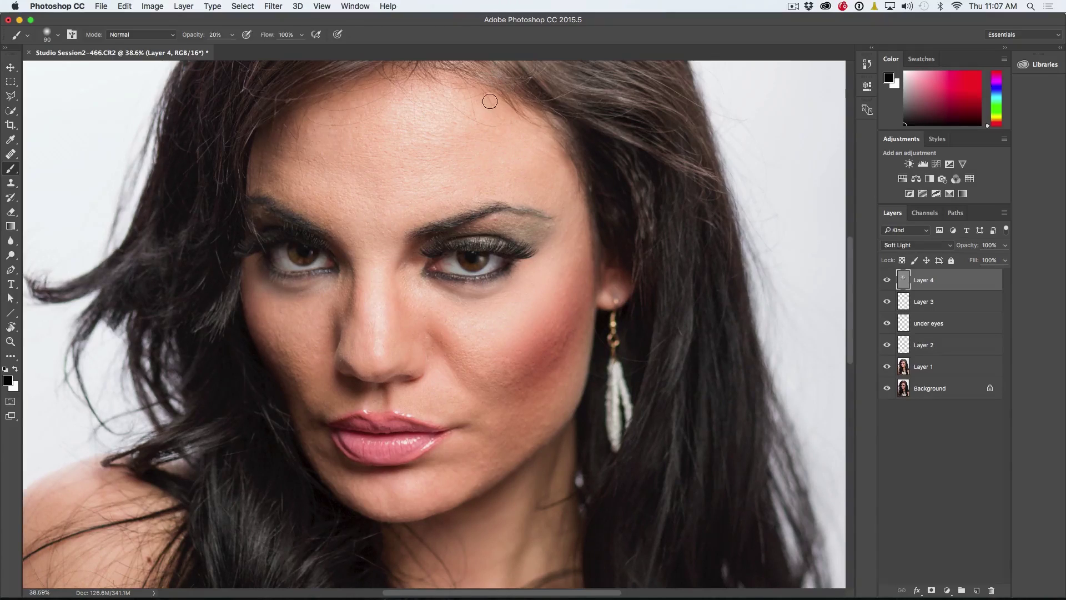
Toggle Layer 4's shading to compare, and fit the whole portrait on screen.
{"action": "left_click", "coordinate": [886, 280]}
{"action": "left_click", "coordinate": [886, 280]}
{"action": "left_click", "coordinate": [886, 280]}
{"action": "left_click", "coordinate": [886, 280]}
{"action": "key", "text": "super+0"}
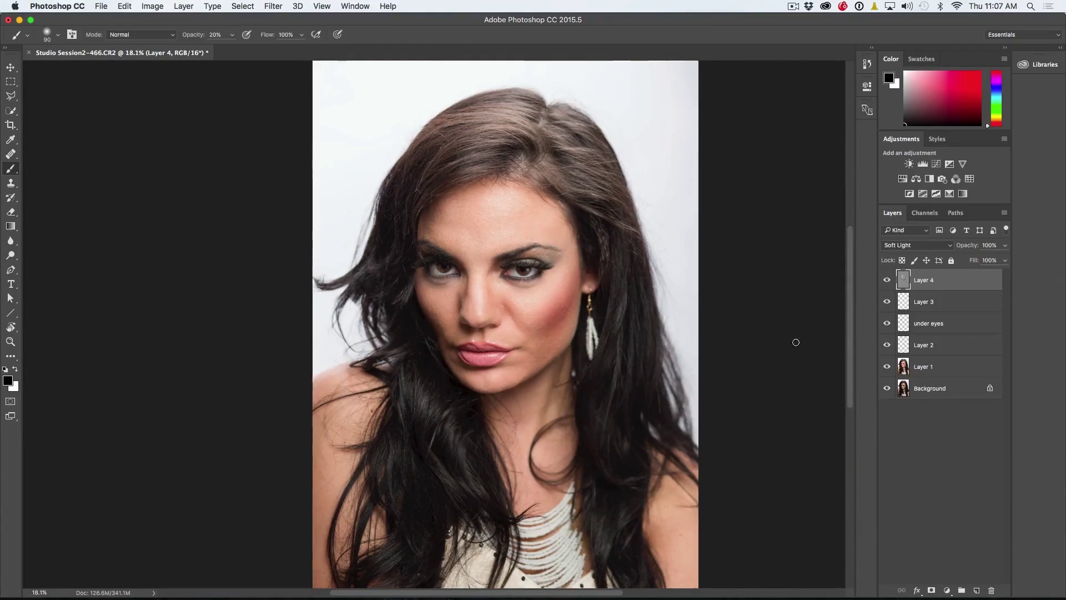
View the original, restore each retouching layer, then lower Layer 4's opacity to 90%.
{"action": "left_click_drag", "start_coordinate": [887, 280], "coordinate": [889, 366]}
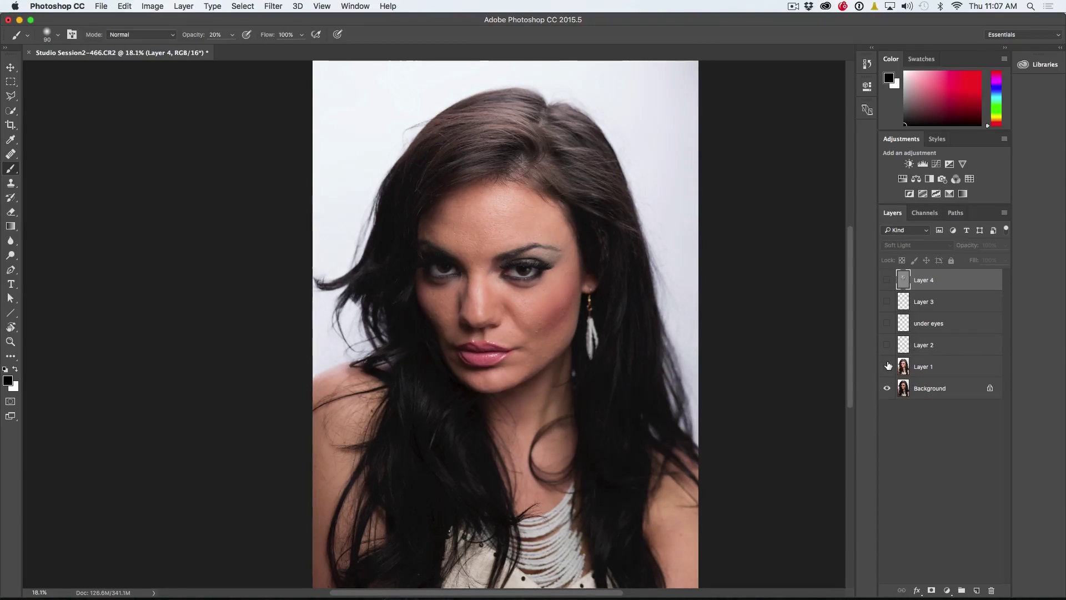
{"action": "left_click", "coordinate": [889, 365]}
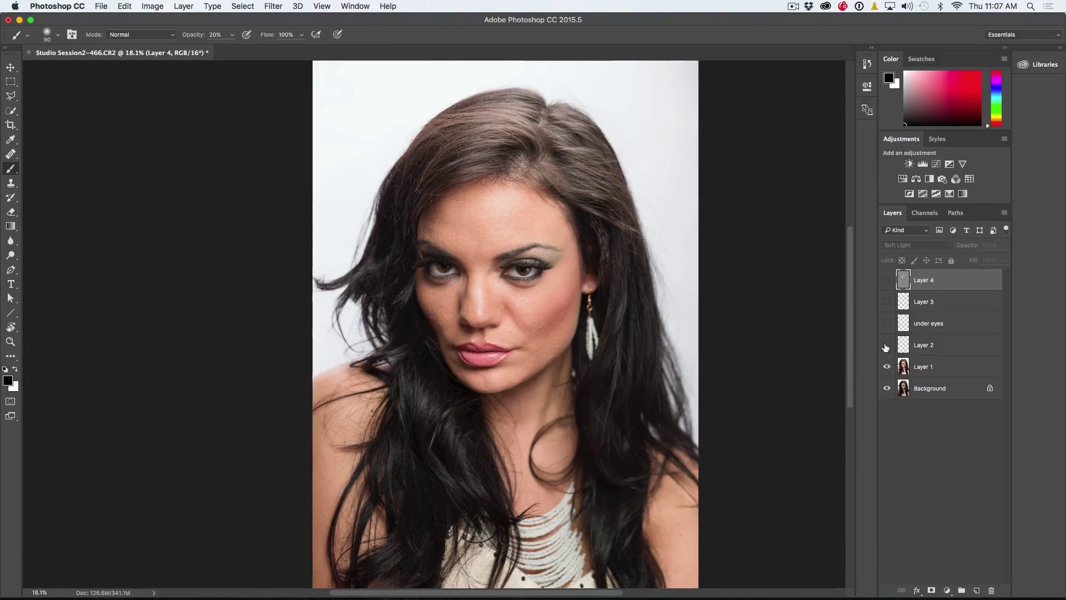
{"action": "left_click", "coordinate": [886, 345]}
{"action": "left_click", "coordinate": [887, 323]}
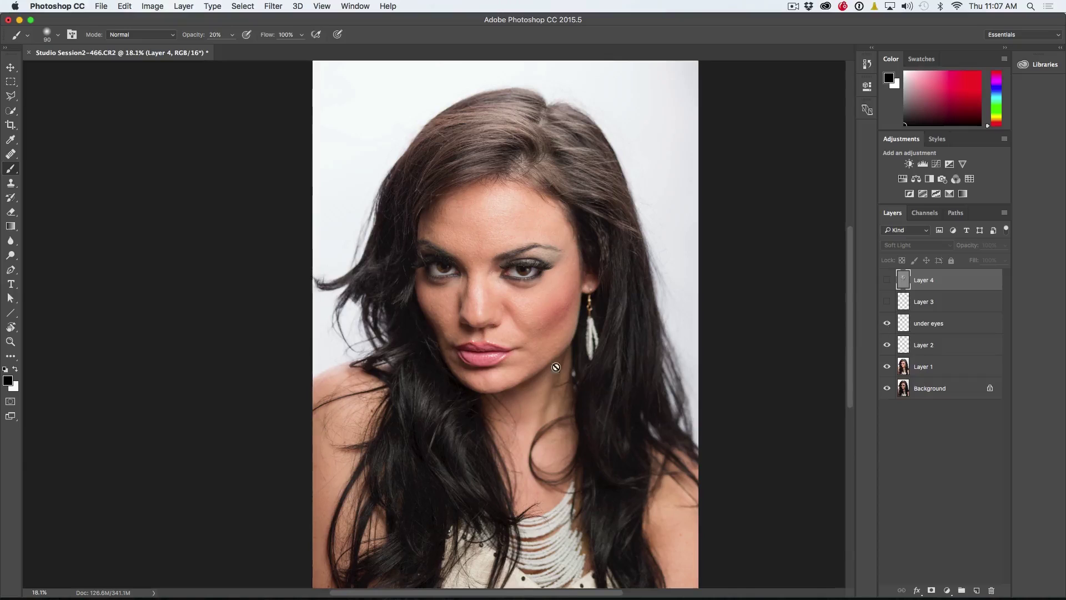
{"action": "left_click", "coordinate": [887, 302]}
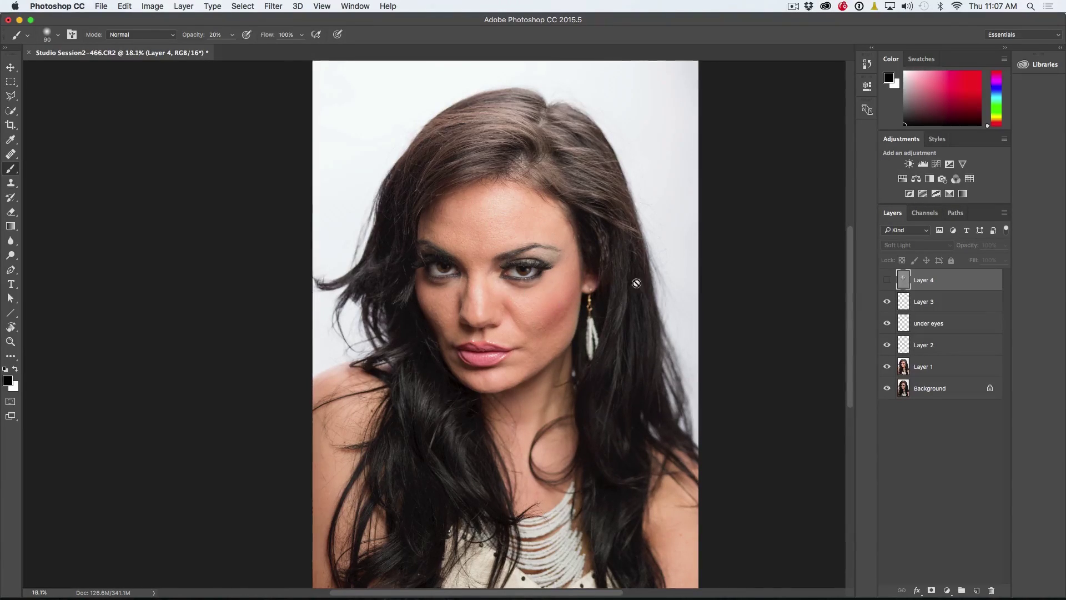
{"action": "left_click", "coordinate": [885, 283]}
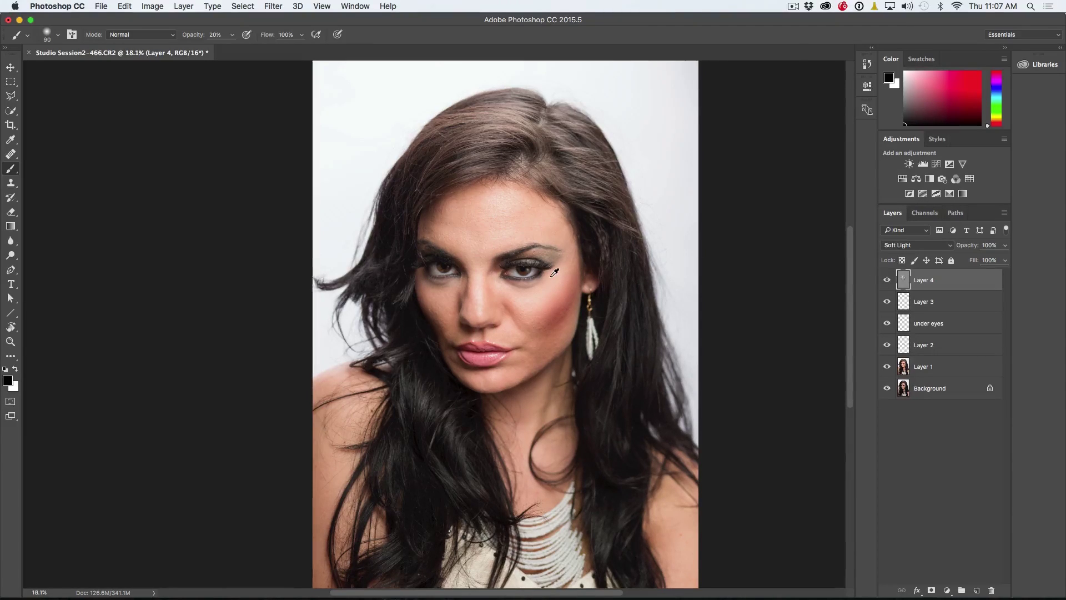
{"action": "scroll", "coordinate": [554, 272], "scroll_direction": "up", "scroll_amount": 2}
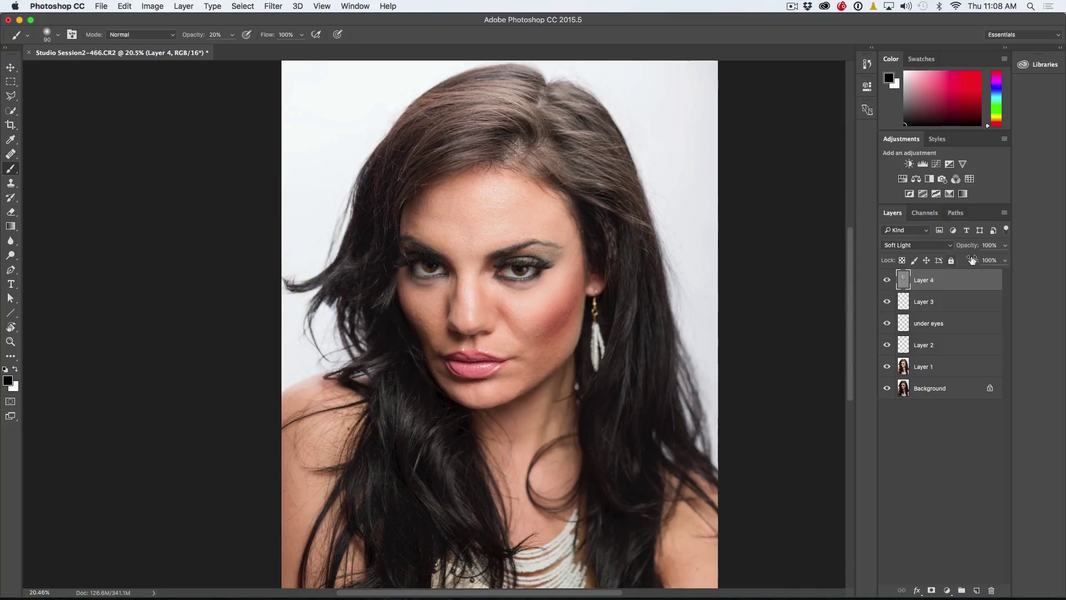
{"action": "left_click_drag", "start_coordinate": [983, 250], "coordinate": [937, 252]}
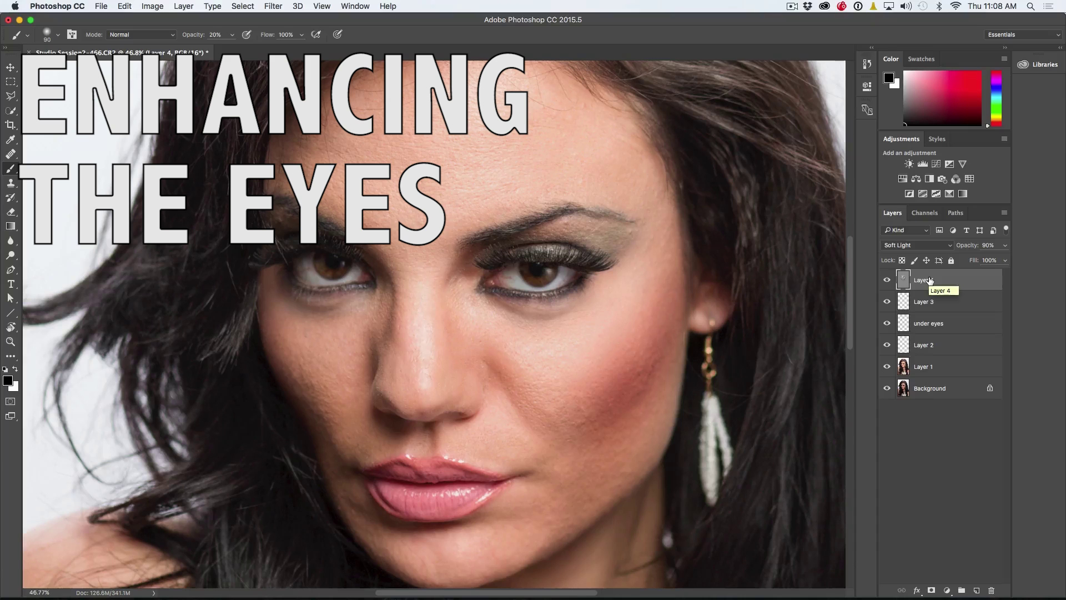
Dodge and burn around the eyes with a smaller white then black brush, toggling Layer 4 to compare.
{"action": "key", "text": "x"}
{"action": "key", "text": "bracketleft"}
{"action": "key", "text": "bracketleft"}
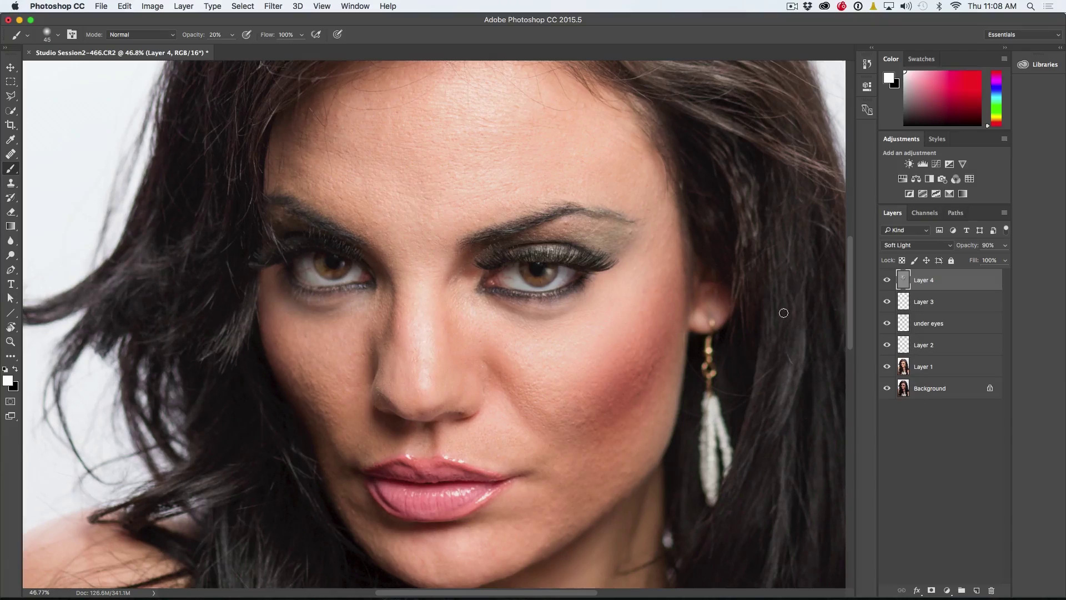
{"action": "left_click", "coordinate": [888, 281]}
{"action": "left_click", "coordinate": [888, 280]}
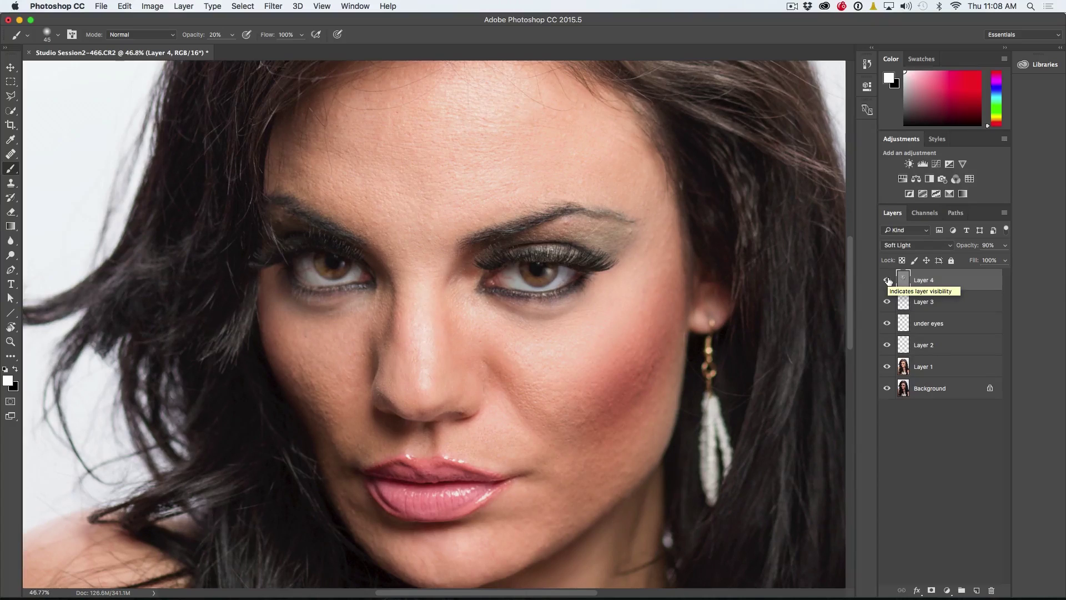
{"action": "key", "text": "x"}
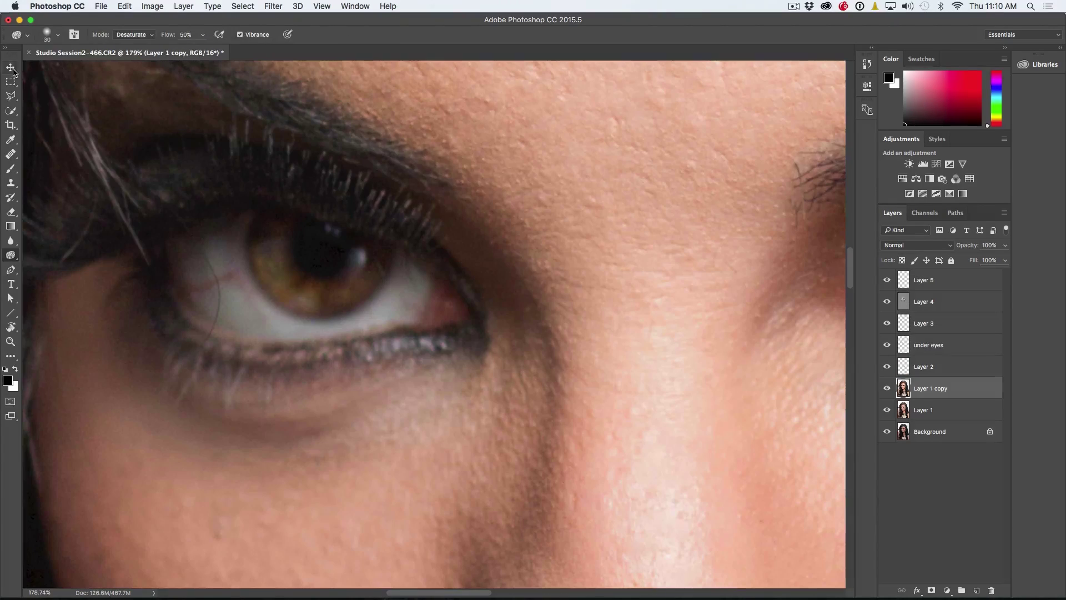
{"action": "key", "text": "v"}
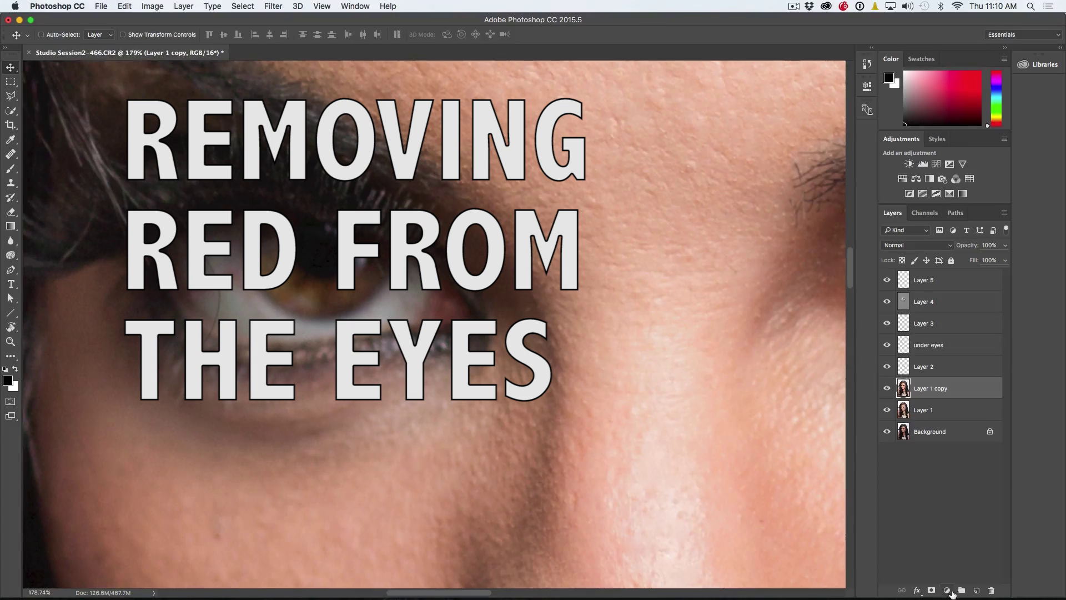
Add a Hue/Saturation adjustment with Saturation -100 and invert its mask.
{"action": "left_click", "coordinate": [947, 590]}
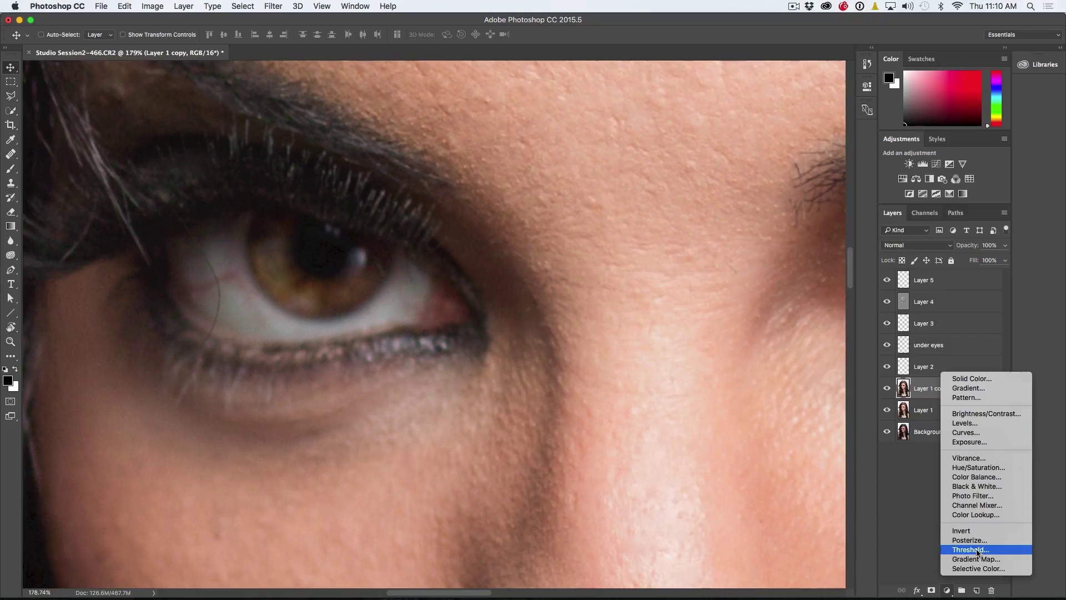
{"action": "left_click", "coordinate": [980, 468]}
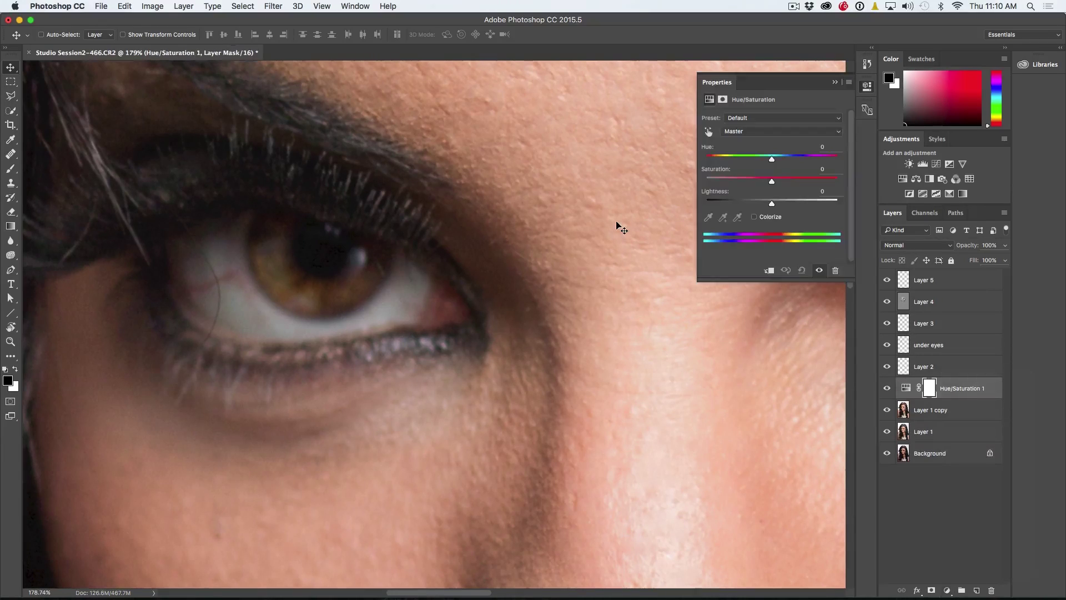
{"action": "left_click_drag", "start_coordinate": [772, 181], "coordinate": [705, 183]}
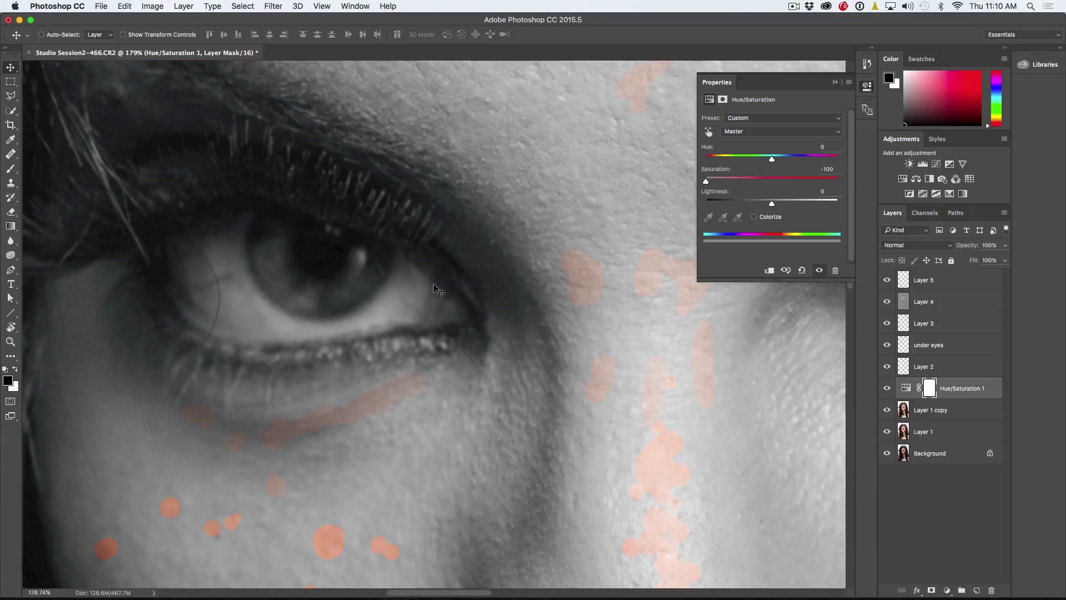
{"action": "left_click", "coordinate": [834, 82]}
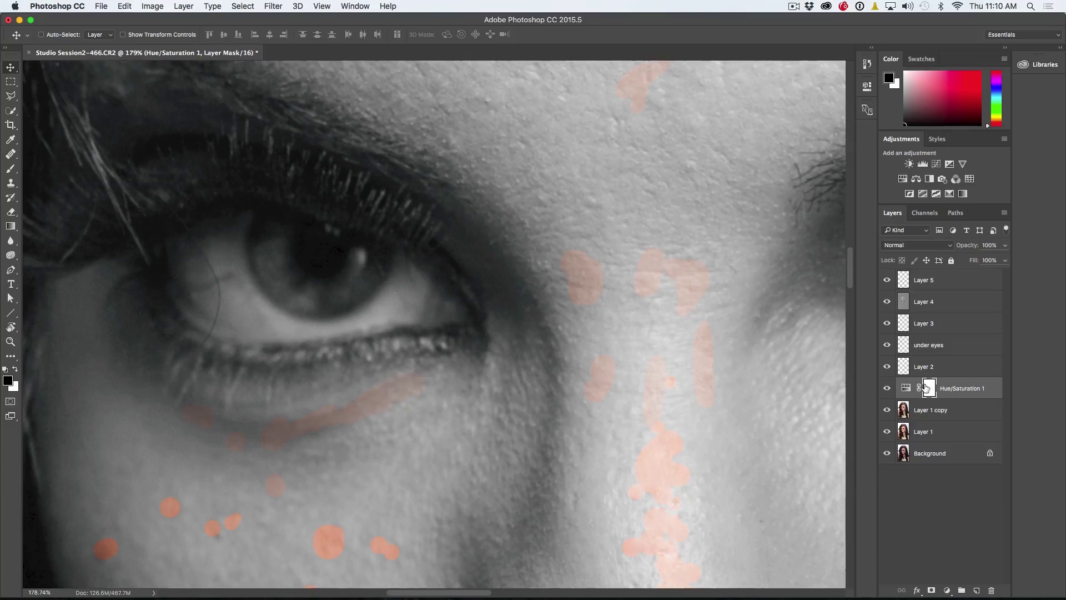
{"action": "key", "text": "super"}
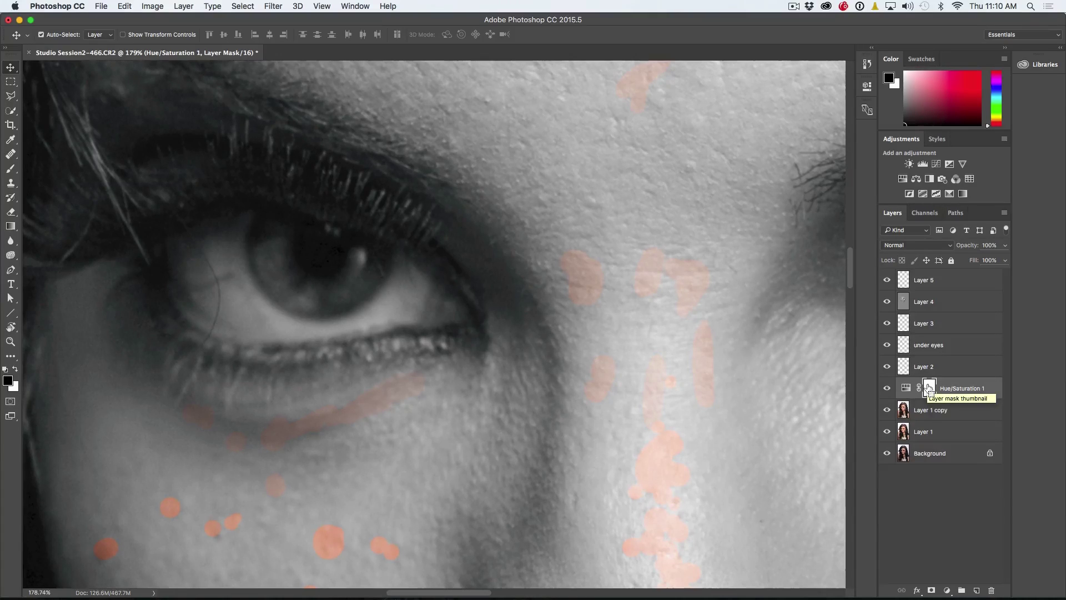
{"action": "key", "text": "super+i"}
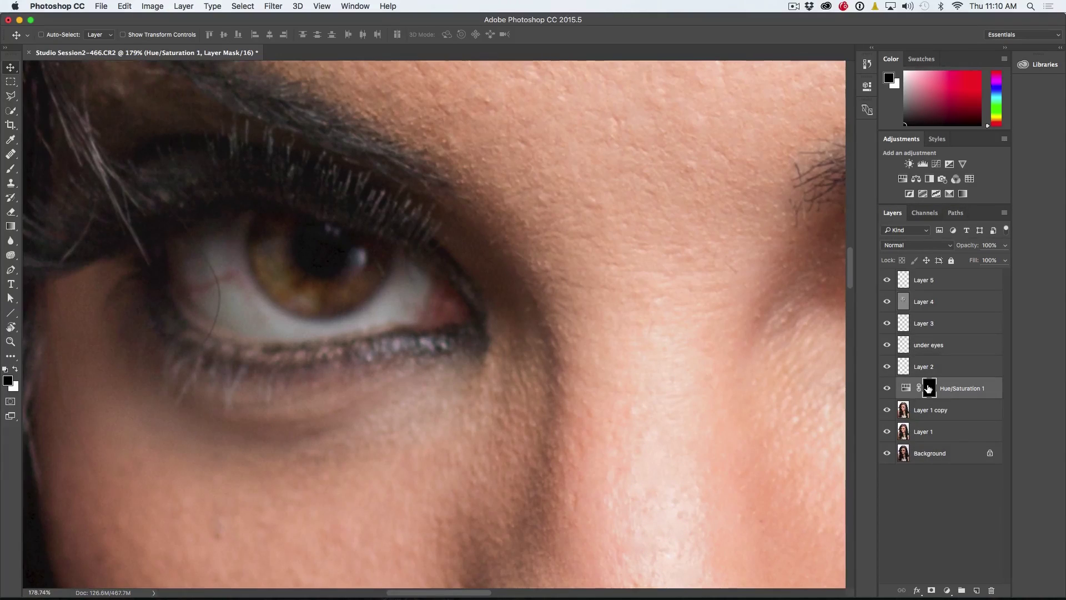
Paint the mask white at 100% over the eye whites, then toggle the fix to compare.
{"action": "key", "text": "x"}
{"action": "key", "text": "b"}
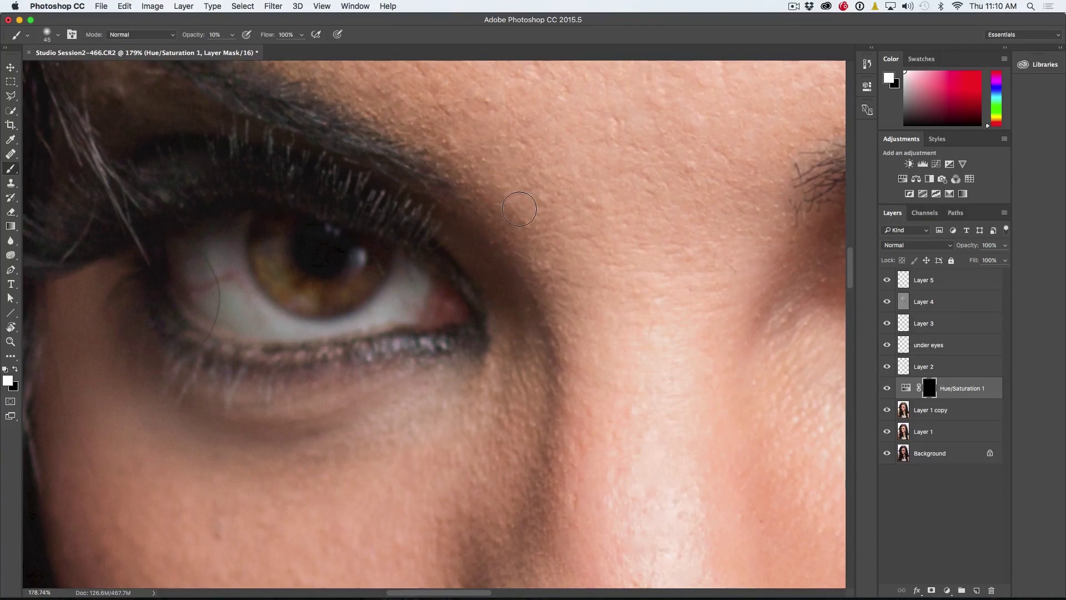
{"action": "key", "text": "0"}
{"action": "mouse_move", "coordinate": [217, 285]}
{"action": "left_mouse_down"}
{"action": "mouse_move", "coordinate": [226, 267]}
{"action": "mouse_move", "coordinate": [196, 289]}
{"action": "mouse_move", "coordinate": [267, 333]}
{"action": "left_mouse_up"}
{"action": "key", "text": "bracketleft"}
{"action": "key", "text": "bracketleft"}
{"action": "key", "text": "bracketleft"}
{"action": "key", "text": "bracketleft"}
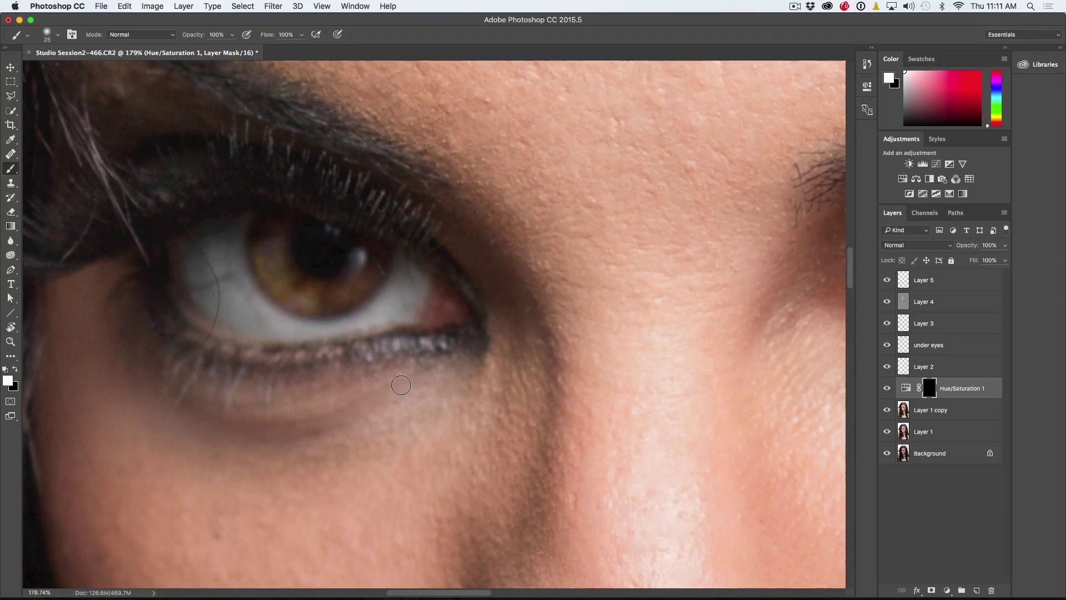
{"action": "scroll", "coordinate": [467, 293], "scroll_direction": "down", "scroll_amount": 5}
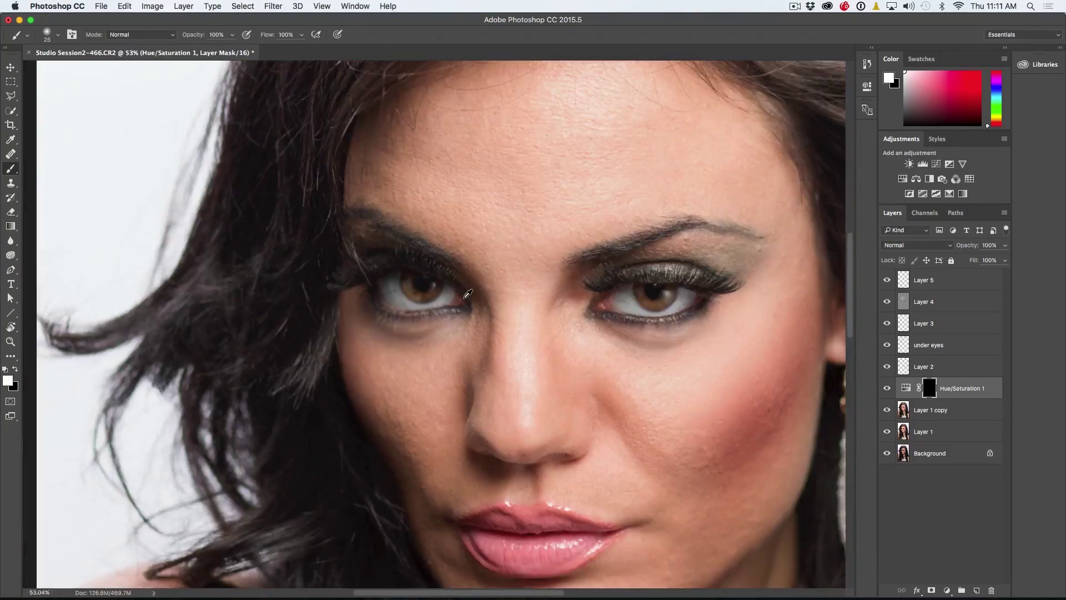
{"action": "scroll", "coordinate": [468, 294], "scroll_direction": "up", "scroll_amount": 1}
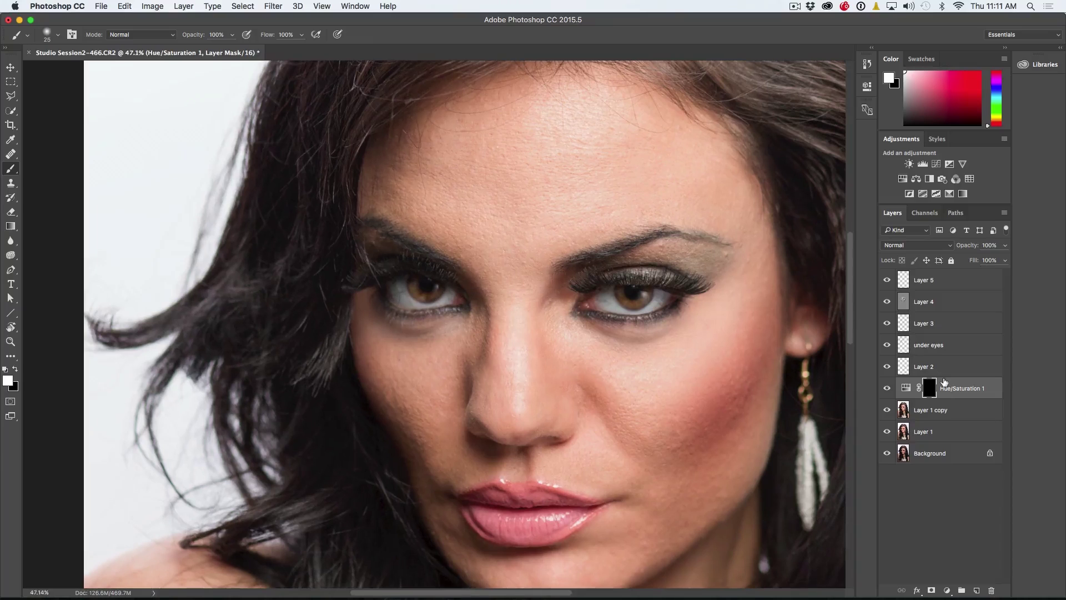
{"action": "left_click", "coordinate": [889, 389]}
{"action": "left_click", "coordinate": [888, 389]}
{"action": "scroll", "coordinate": [604, 295], "scroll_direction": "up", "scroll_amount": 5}
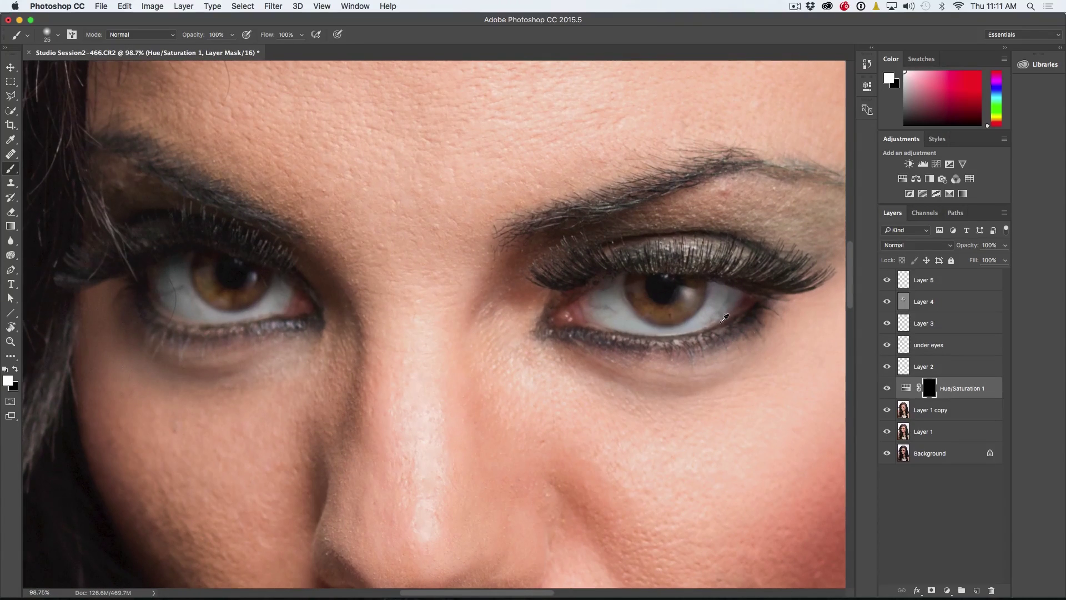
{"action": "left_click", "coordinate": [924, 410]}
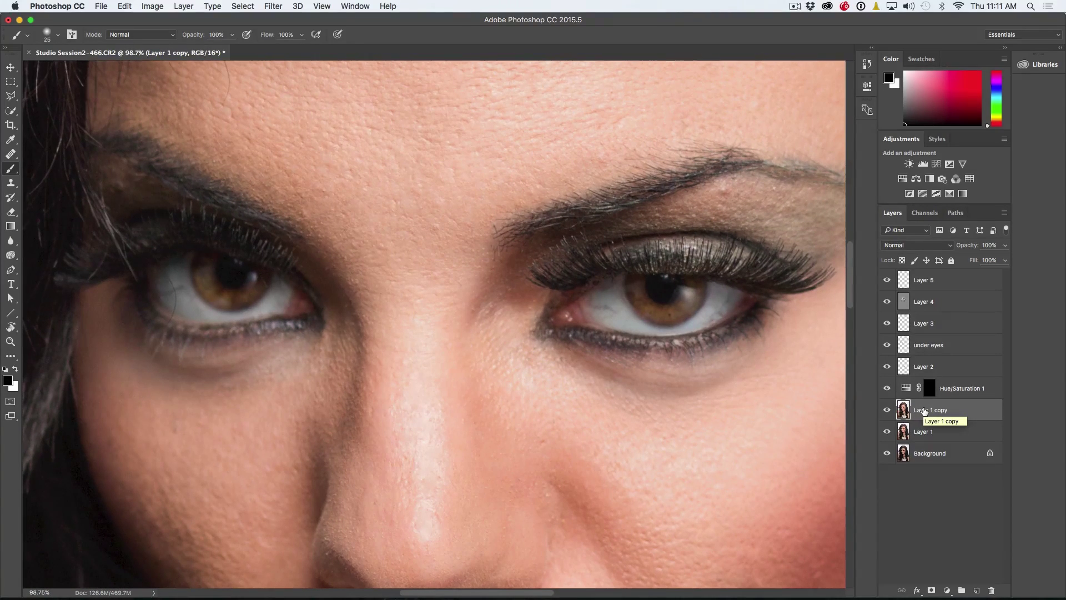
Heal the red vein in the right eye's white with a small Healing Brush, sampling nearby clean white.
{"action": "scroll", "coordinate": [614, 308], "scroll_direction": "up", "scroll_amount": 4}
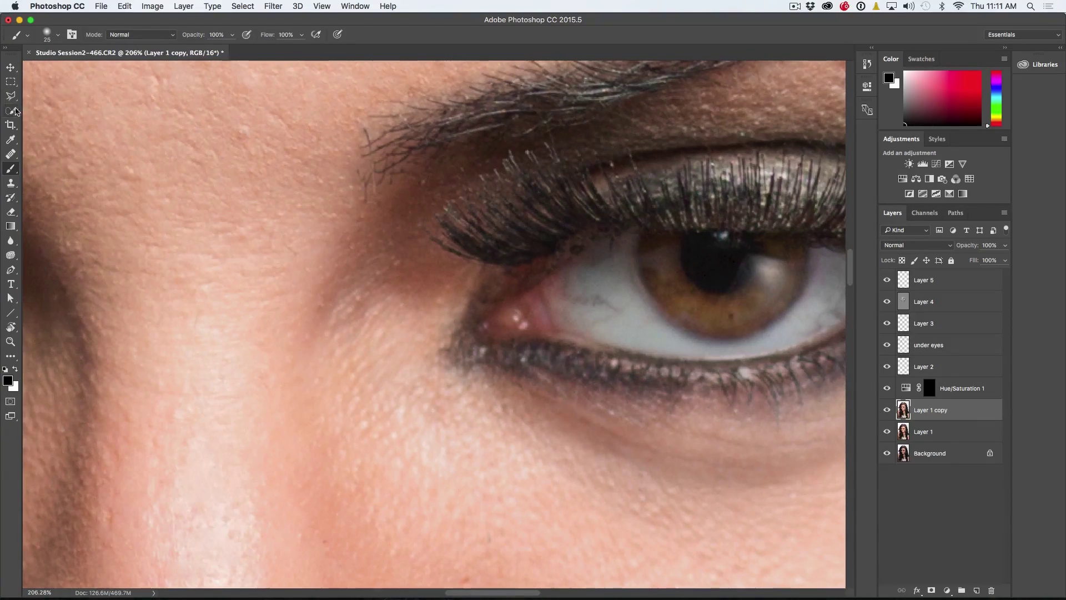
{"action": "left_click_drag", "start_coordinate": [10, 154], "coordinate": [65, 165]}
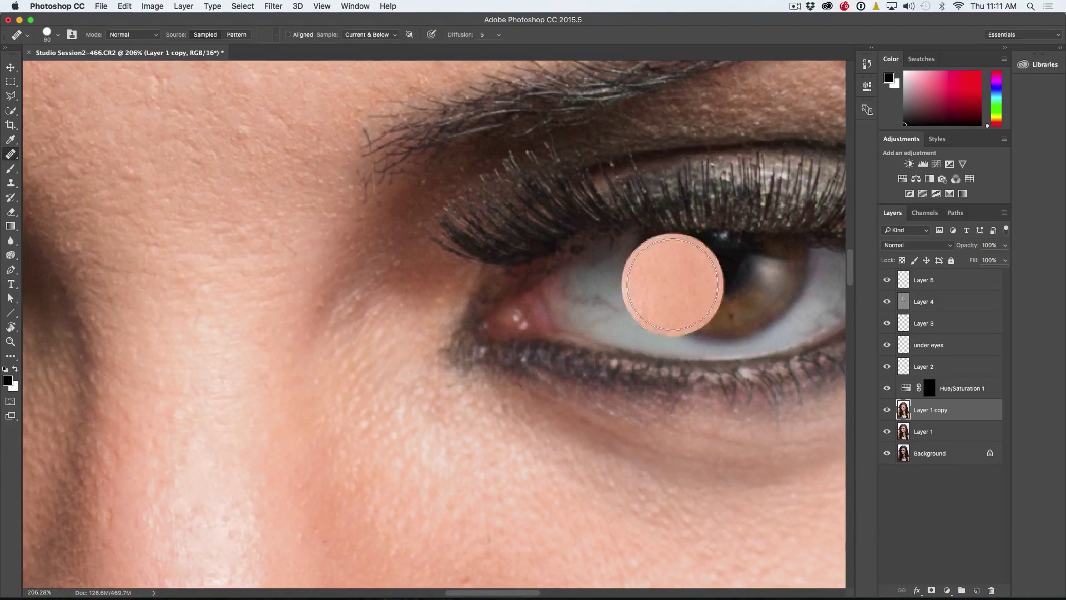
{"action": "key", "text": "bracketleft"}
{"action": "key", "text": "bracketleft"}
{"action": "key", "text": "bracketleft"}
{"action": "key", "text": "bracketleft"}
{"action": "key", "text": "bracketleft"}
{"action": "key", "text": "bracketleft"}
{"action": "key", "text": "bracketleft"}
{"action": "key", "text": "bracketleft"}
{"action": "key", "text": "bracketleft"}
{"action": "key", "text": "bracketleft"}
{"action": "left_click", "coordinate": [586, 316], "text": "alt"}
{"action": "left_click", "coordinate": [616, 319], "text": "alt"}
{"action": "left_click_drag", "start_coordinate": [615, 309], "coordinate": [604, 299]}
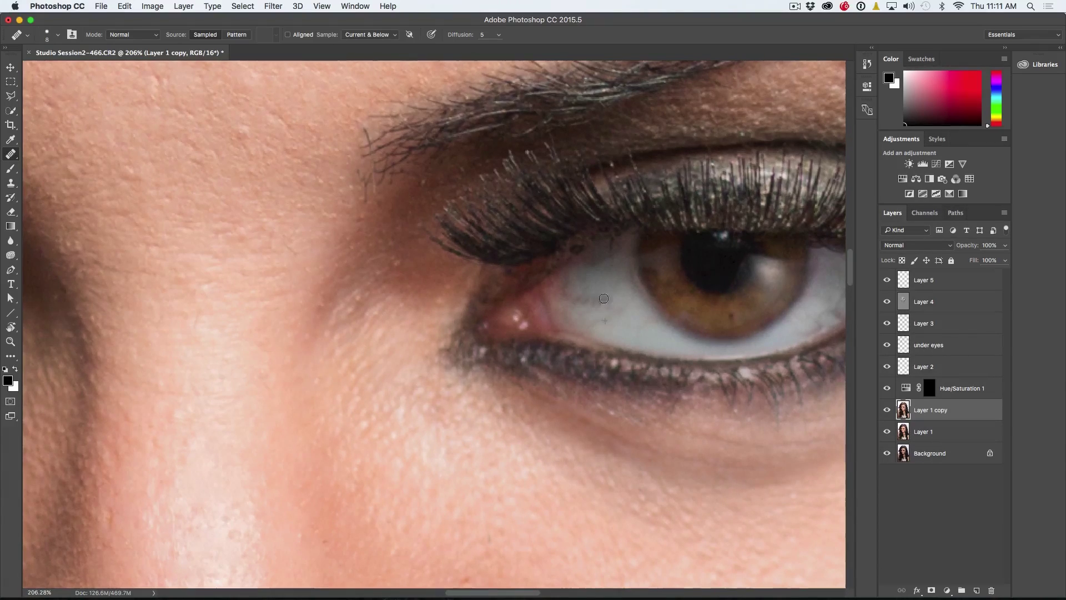
{"action": "left_click", "coordinate": [636, 320], "text": "alt"}
{"action": "left_click_drag", "start_coordinate": [624, 306], "coordinate": [614, 305]}
{"action": "left_click", "coordinate": [637, 319], "text": "alt"}
Zoom out to the whole face and compare the retouching layers against the original.
{"action": "scroll", "coordinate": [629, 281], "scroll_direction": "down", "scroll_amount": 3}
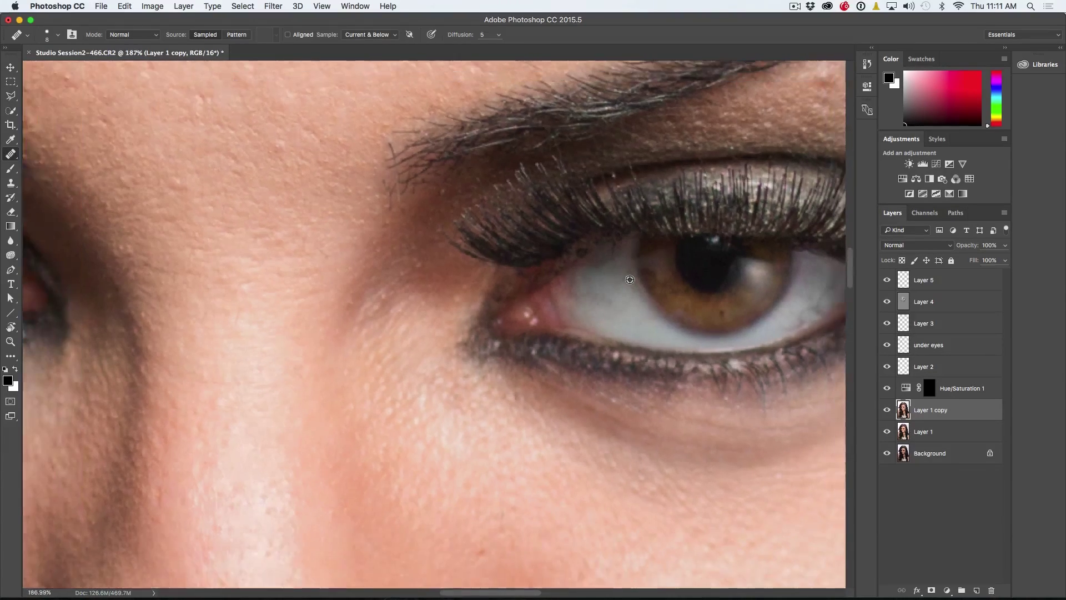
{"action": "scroll", "coordinate": [630, 280], "scroll_direction": "down", "scroll_amount": 8}
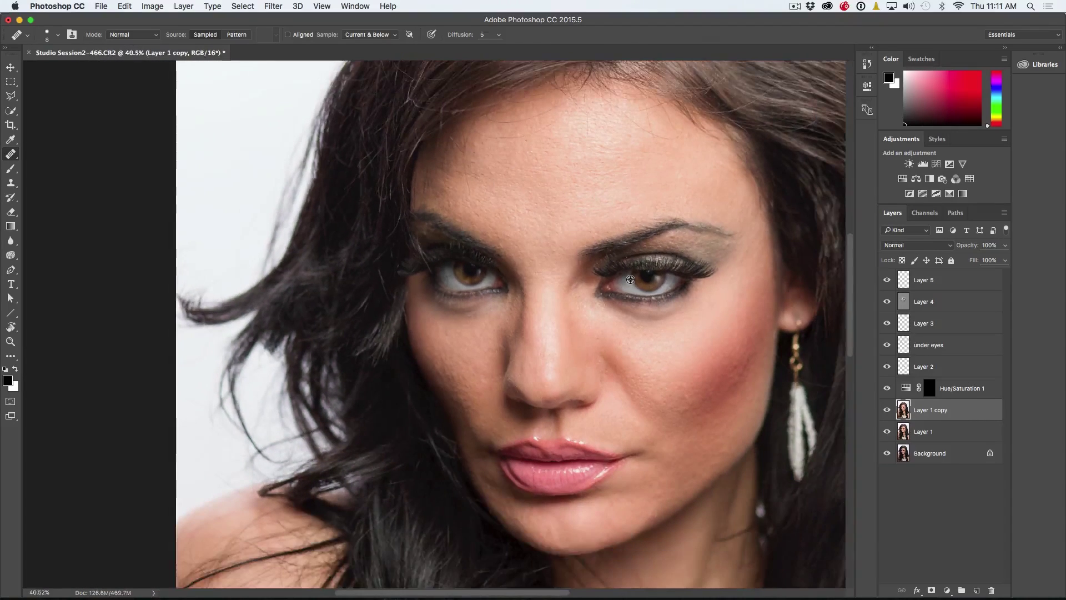
{"action": "scroll", "coordinate": [630, 280], "scroll_direction": "down", "scroll_amount": 1}
{"action": "left_click_drag", "start_coordinate": [687, 229], "coordinate": [584, 238]}
{"action": "scroll", "coordinate": [616, 248], "scroll_direction": "down", "scroll_amount": 4}
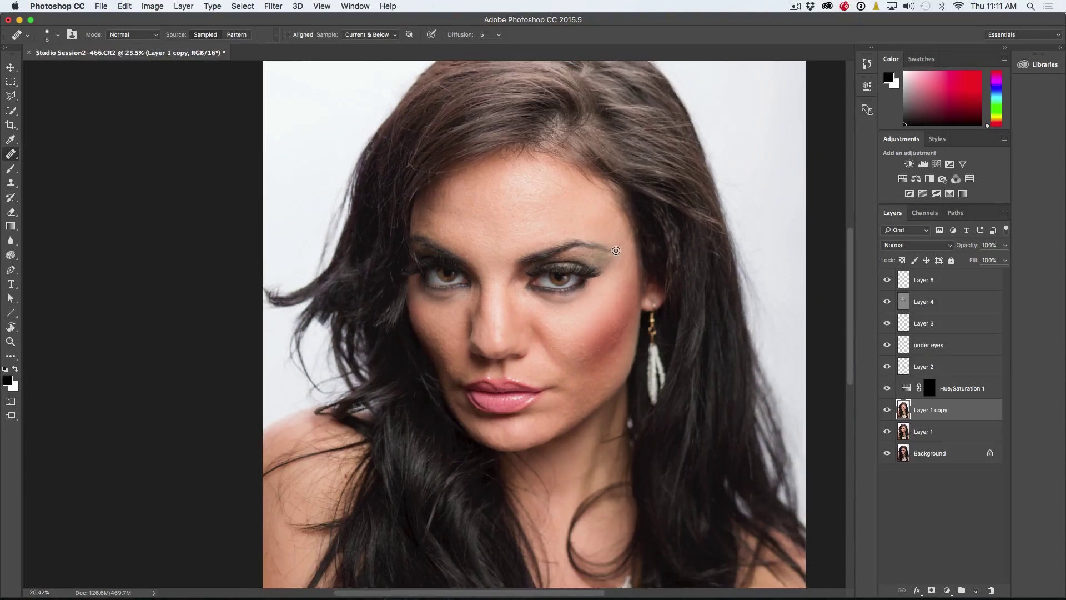
{"action": "scroll", "coordinate": [622, 250], "scroll_direction": "down", "scroll_amount": 1}
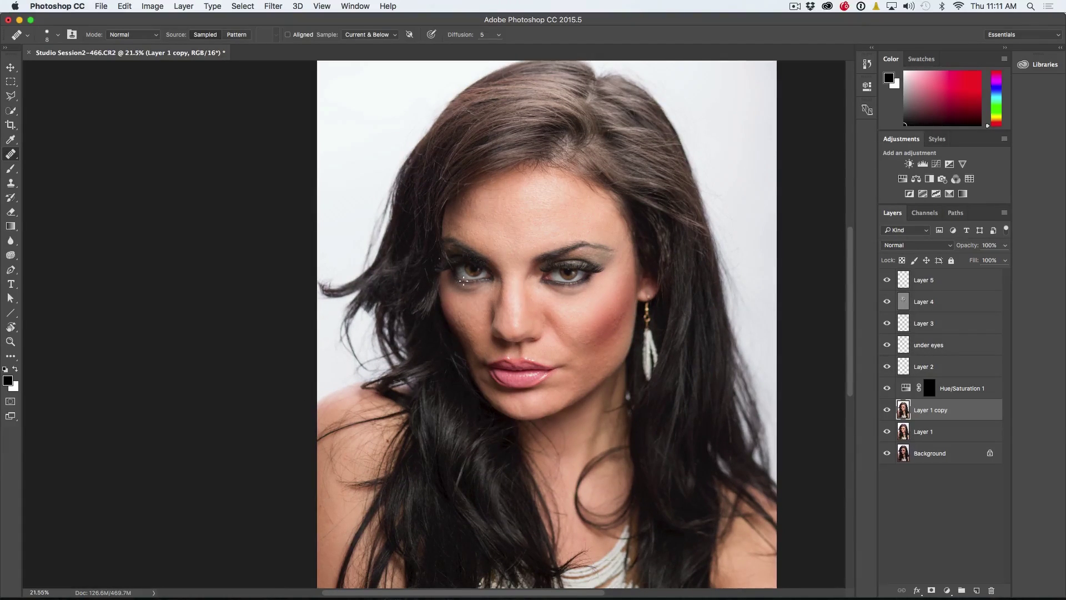
{"action": "scroll", "coordinate": [501, 282], "scroll_direction": "down", "scroll_amount": 2}
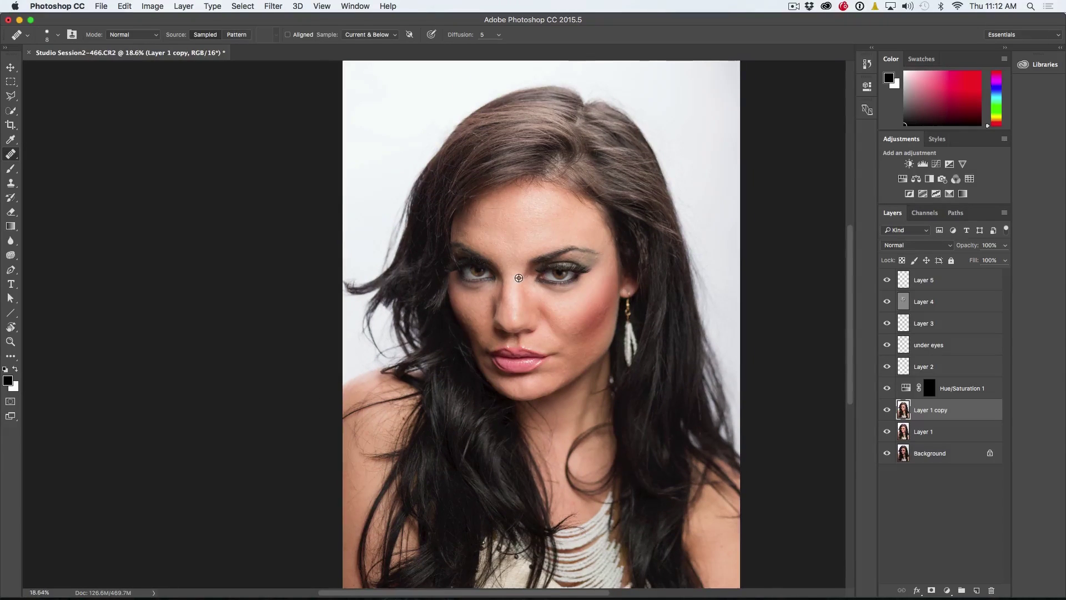
{"action": "scroll", "coordinate": [519, 278], "scroll_direction": "down", "scroll_amount": 1}
{"action": "left_click_drag", "start_coordinate": [887, 432], "coordinate": [888, 272]}
{"action": "left_click_drag", "start_coordinate": [887, 431], "coordinate": [887, 282]}
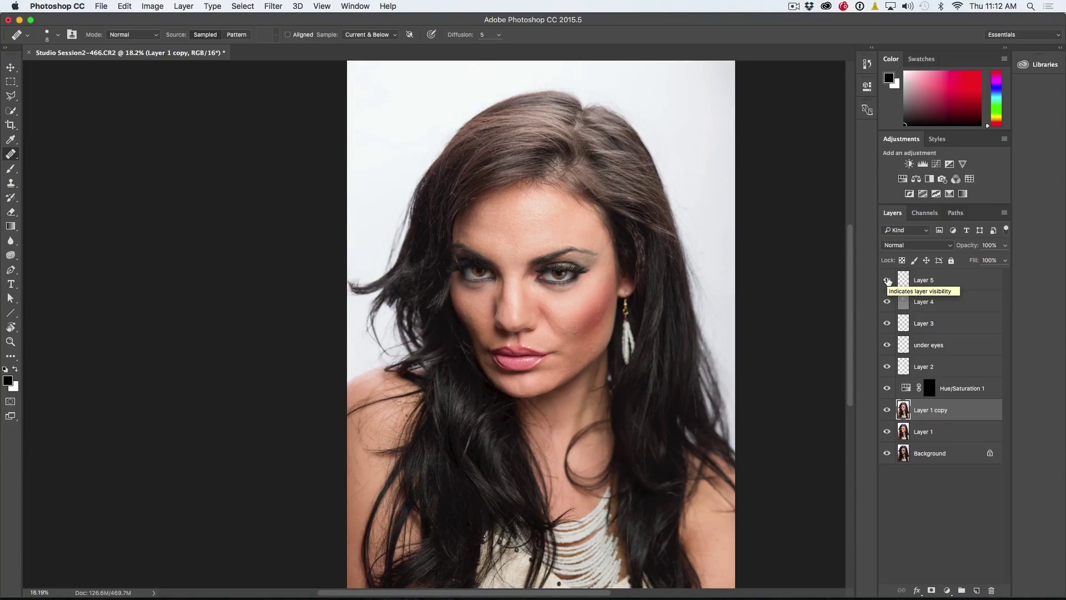
{"action": "left_click", "coordinate": [917, 279]}
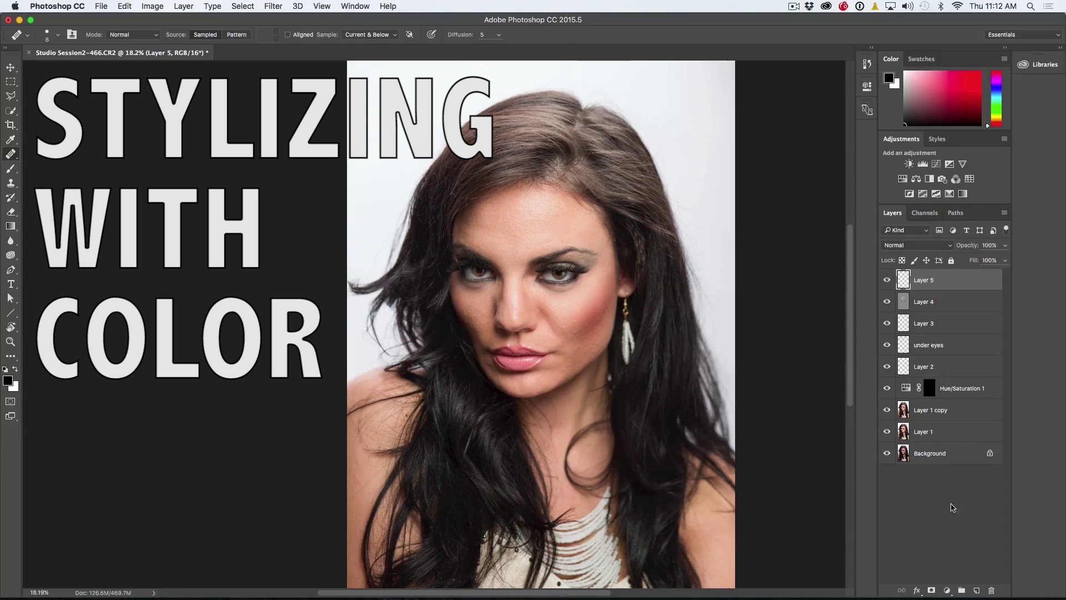
Add a Curves adjustment layer with an S-curve on RGB for contrast.
{"action": "left_click", "coordinate": [947, 590]}
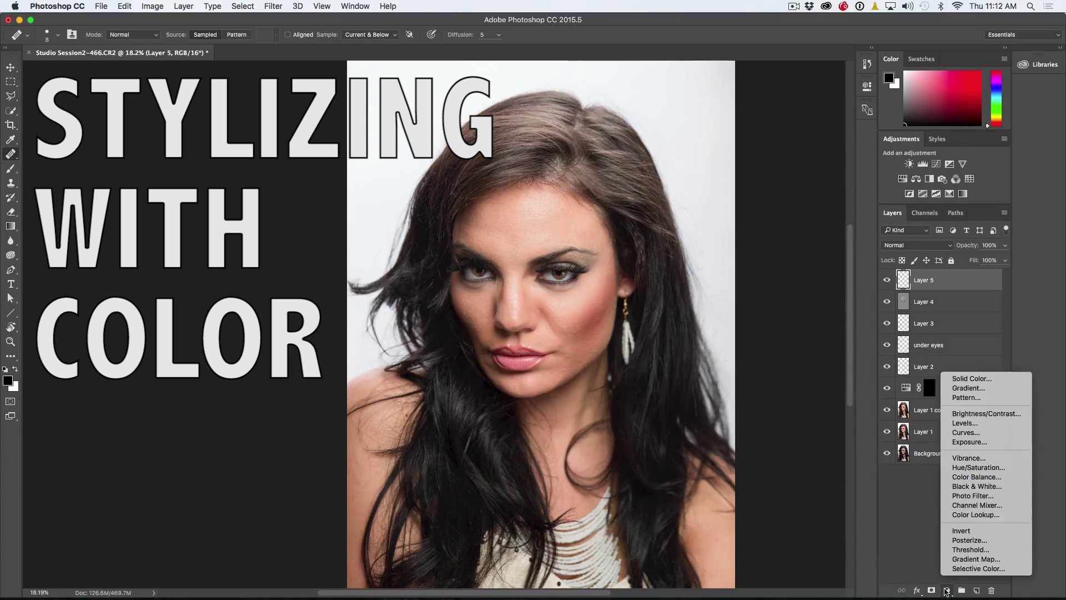
{"action": "left_click", "coordinate": [969, 433]}
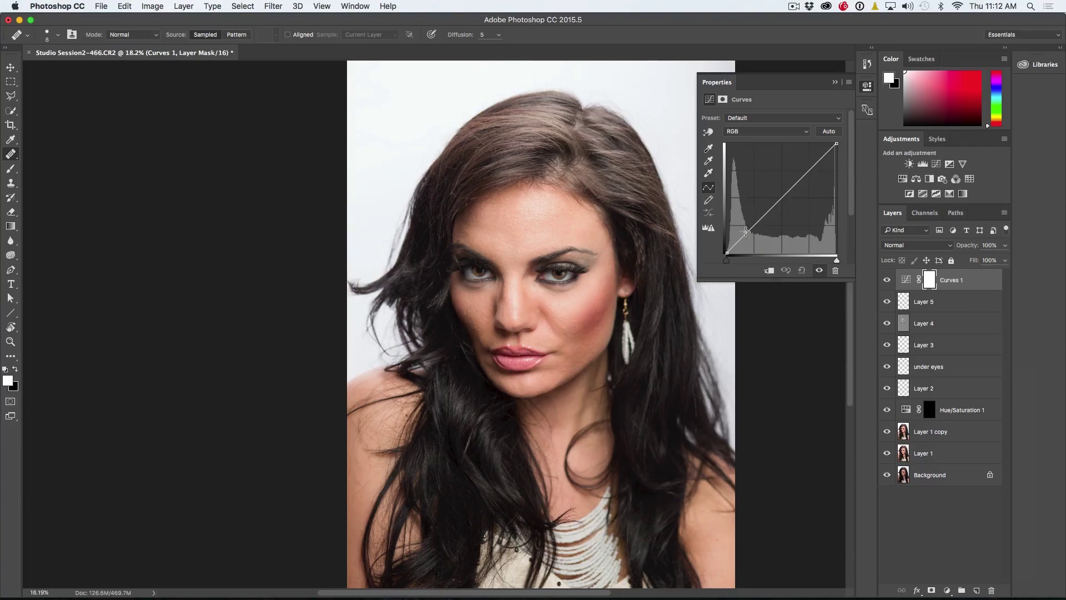
{"action": "left_click_drag", "start_coordinate": [750, 231], "coordinate": [750, 234]}
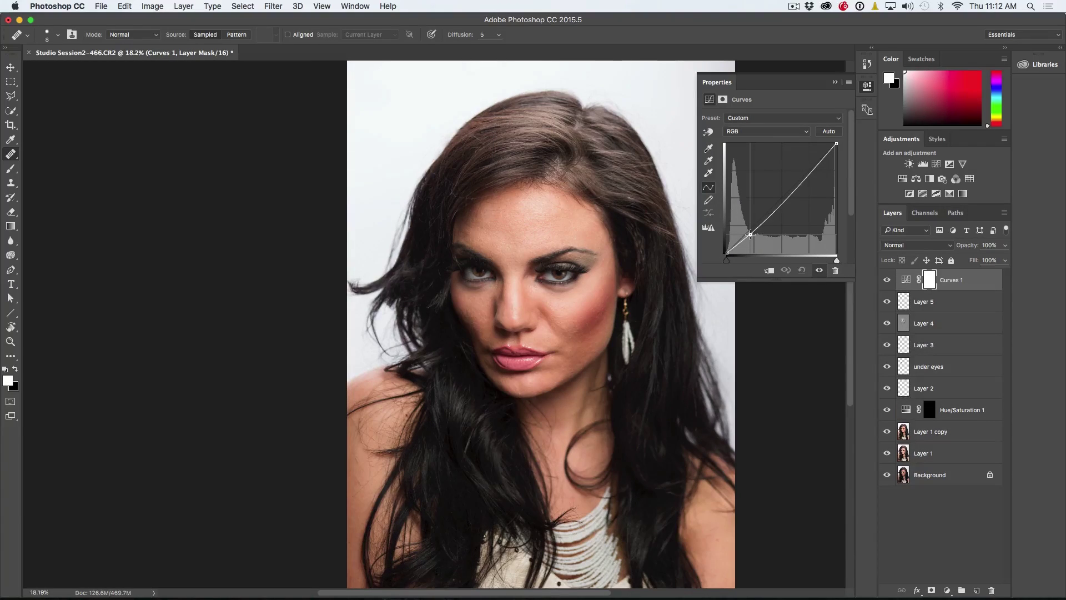
{"action": "mouse_move", "coordinate": [810, 172]}
{"action": "left_mouse_down"}
{"action": "mouse_move", "coordinate": [815, 192]}
{"action": "mouse_move", "coordinate": [813, 164]}
{"action": "left_mouse_up"}
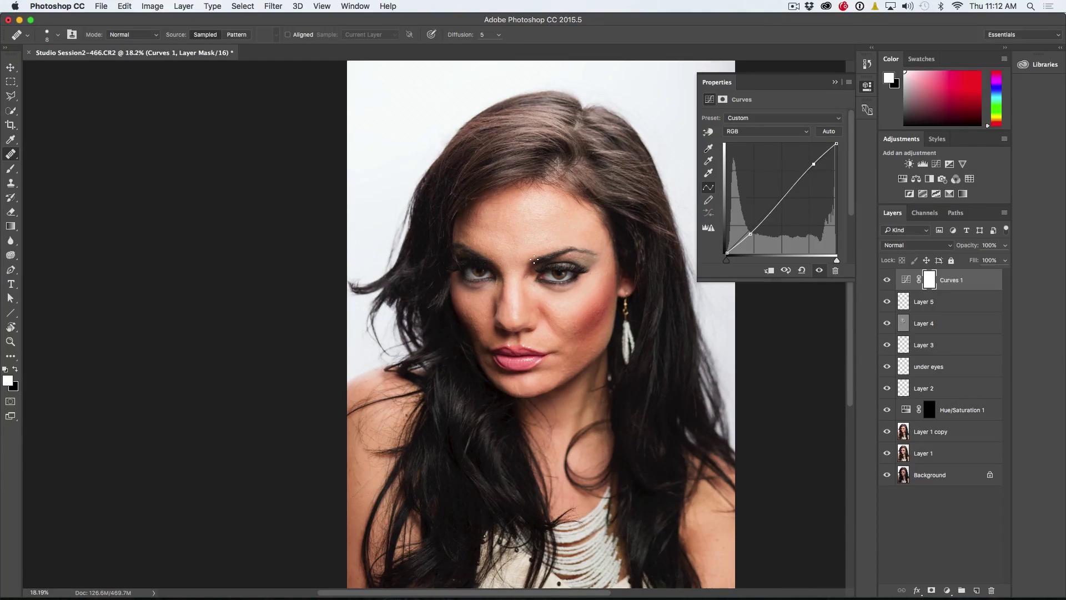
Lower the Red curve, adjust the Blue curve and raise the Green curve for a teal tone.
{"action": "left_click", "coordinate": [768, 134]}
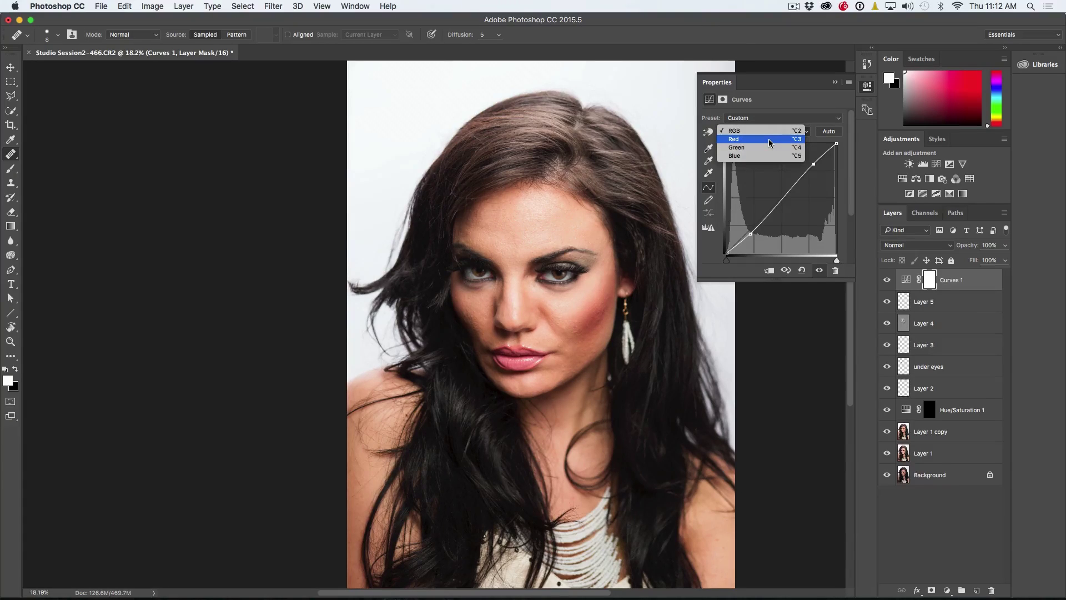
{"action": "left_click", "coordinate": [769, 139]}
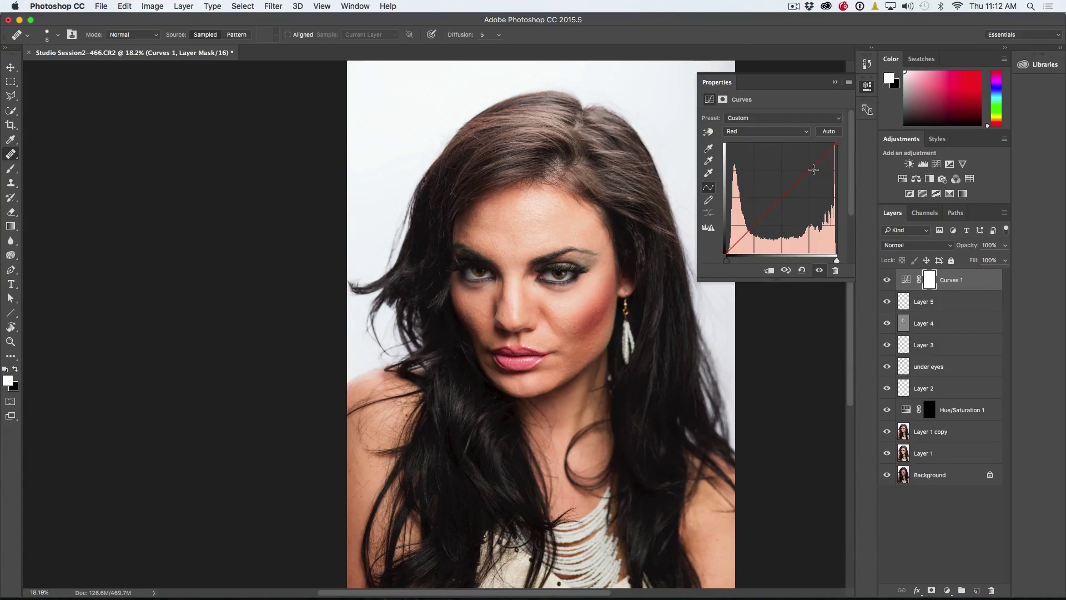
{"action": "left_click_drag", "start_coordinate": [802, 173], "coordinate": [808, 172]}
{"action": "left_click", "coordinate": [768, 134]}
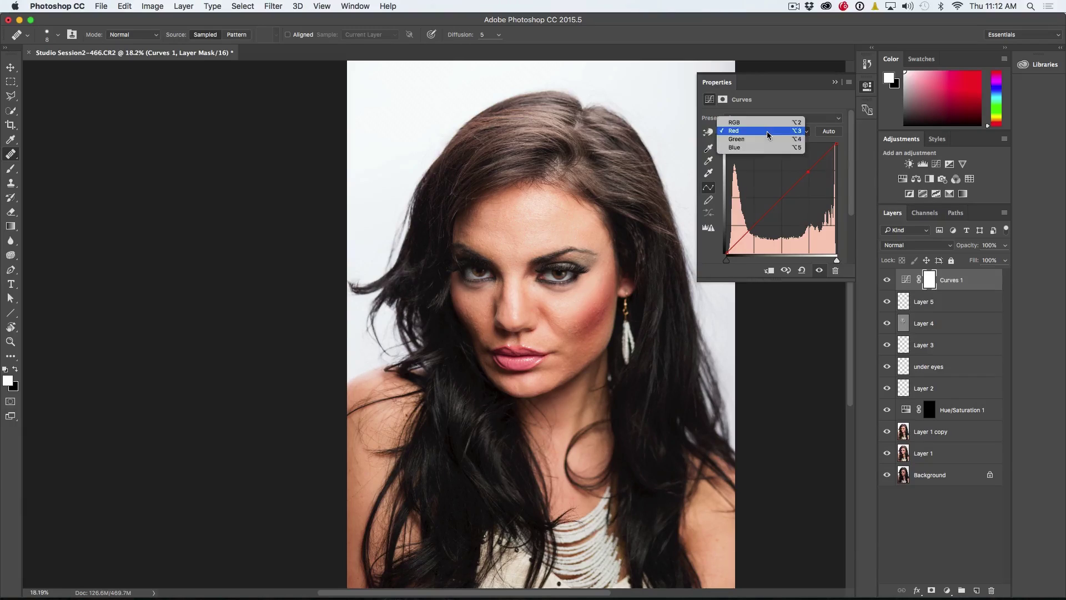
{"action": "left_click", "coordinate": [768, 141]}
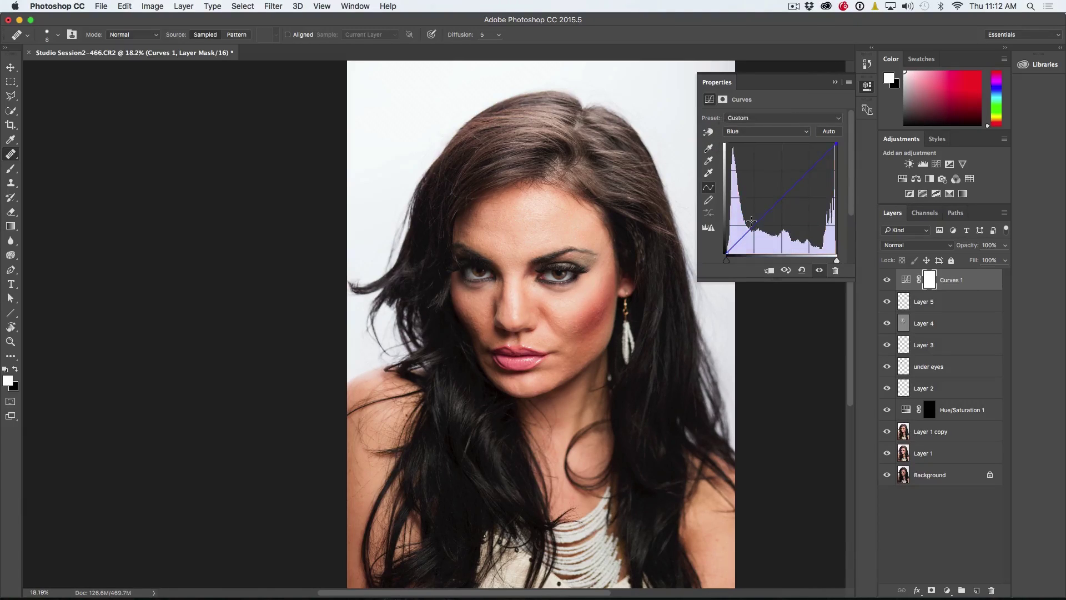
{"action": "left_click_drag", "start_coordinate": [752, 225], "coordinate": [752, 226]}
{"action": "left_click", "coordinate": [798, 182]}
{"action": "left_click", "coordinate": [749, 132]}
{"action": "left_click", "coordinate": [738, 123]}
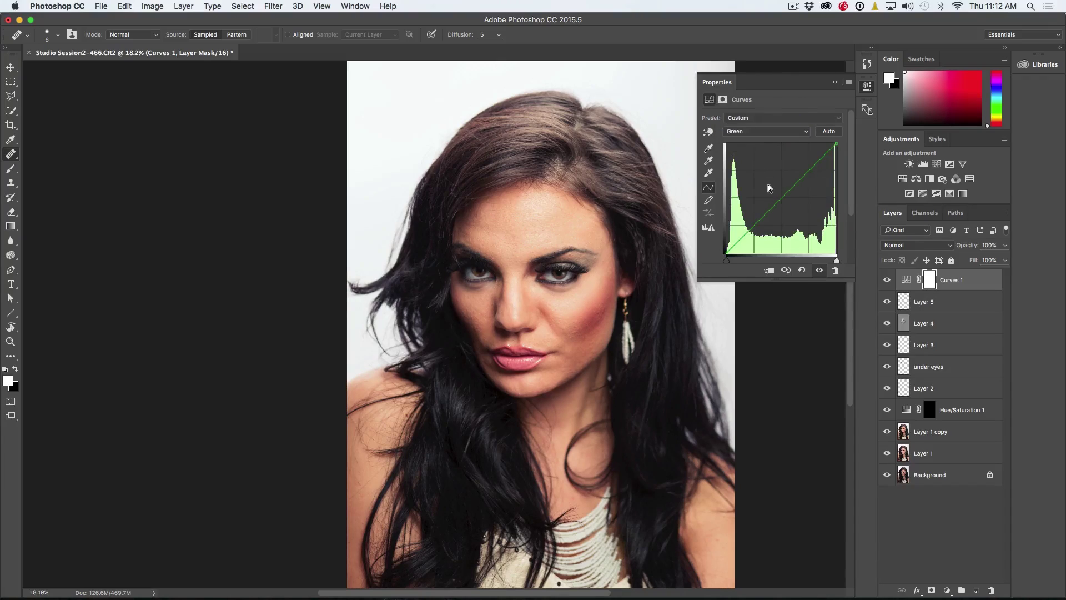
{"action": "mouse_move", "coordinate": [782, 194]}
{"action": "left_mouse_down"}
{"action": "mouse_move", "coordinate": [783, 203]}
{"action": "mouse_move", "coordinate": [789, 186]}
{"action": "left_mouse_up"}
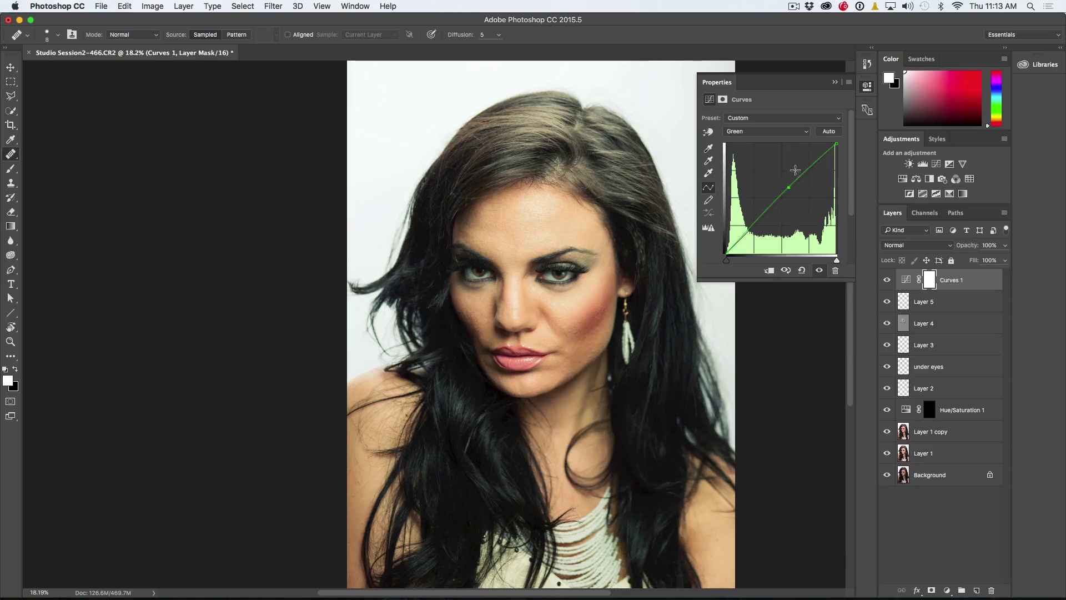
{"action": "left_click", "coordinate": [834, 82]}
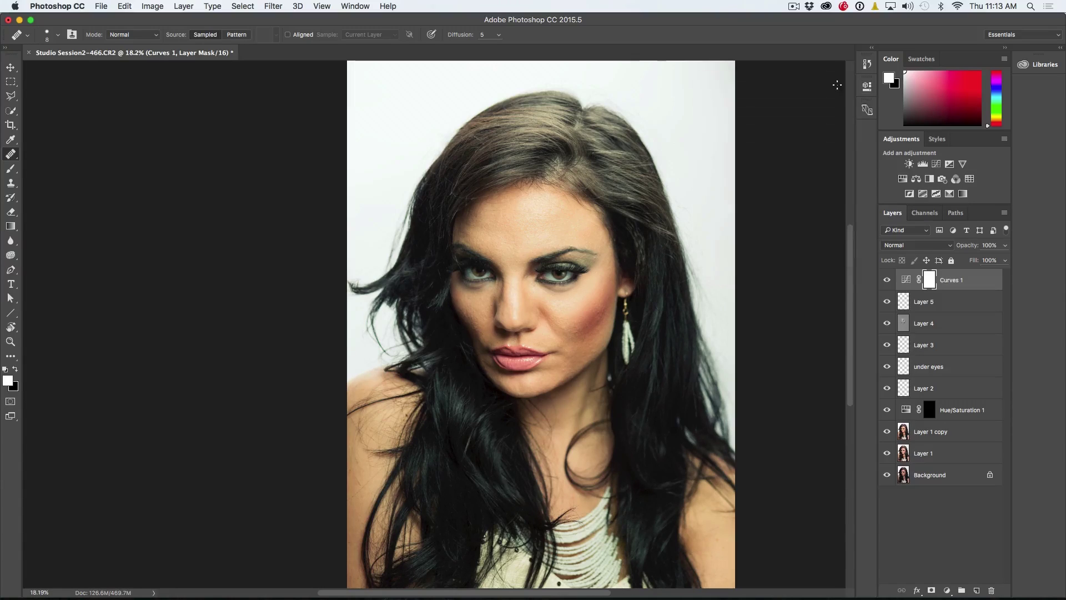
Fade Curves 1 to 54% opacity, toggling it to compare.
{"action": "left_click", "coordinate": [887, 280]}
{"action": "left_click", "coordinate": [887, 281]}
{"action": "left_click_drag", "start_coordinate": [968, 245], "coordinate": [867, 251]}
{"action": "left_click", "coordinate": [887, 280]}
{"action": "left_click", "coordinate": [887, 280]}
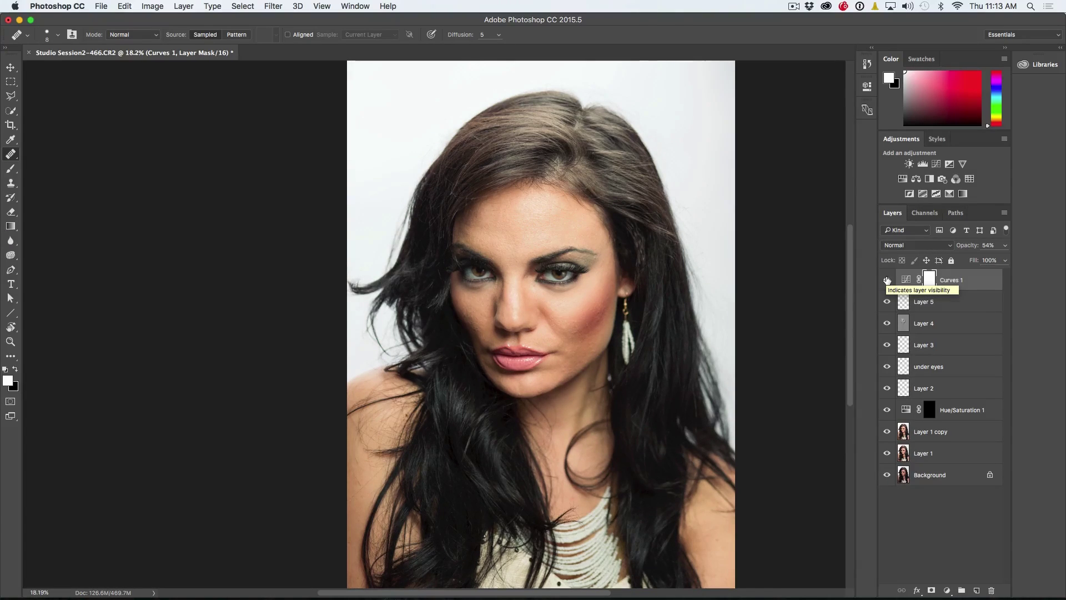
Toggle the lower retouching layers off and on to compare against the original.
{"action": "left_click_drag", "start_coordinate": [887, 453], "coordinate": [887, 280]}
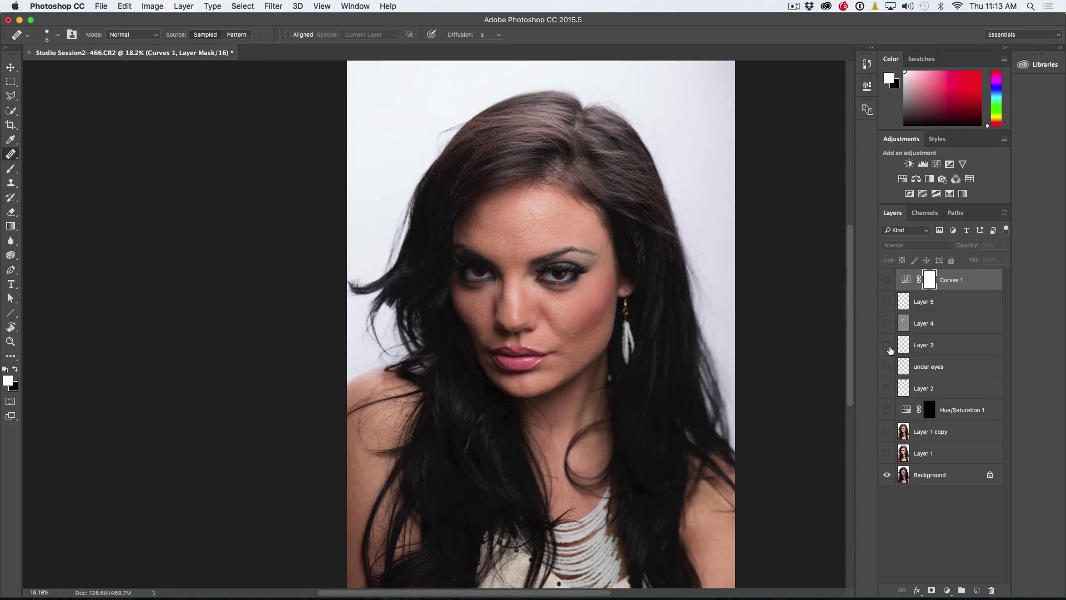
{"action": "left_click_drag", "start_coordinate": [887, 453], "coordinate": [887, 286]}
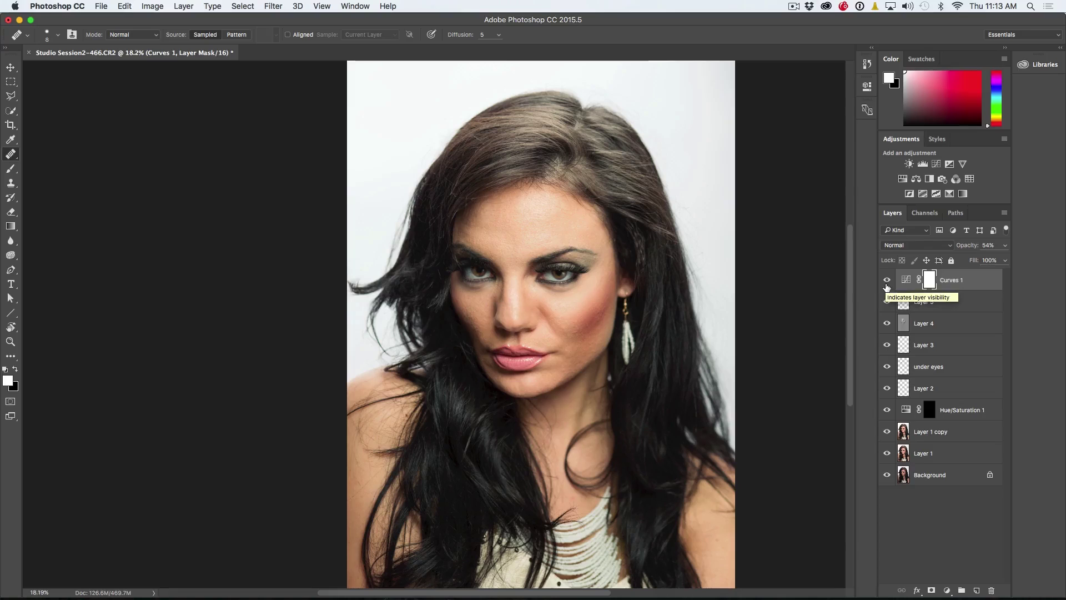
{"action": "left_click", "coordinate": [911, 497]}
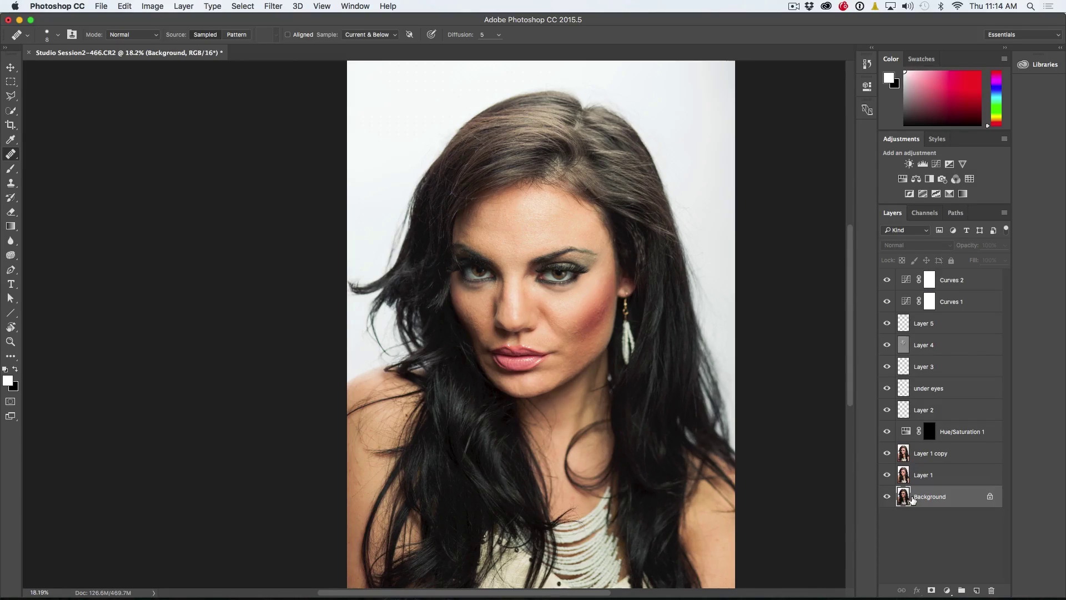